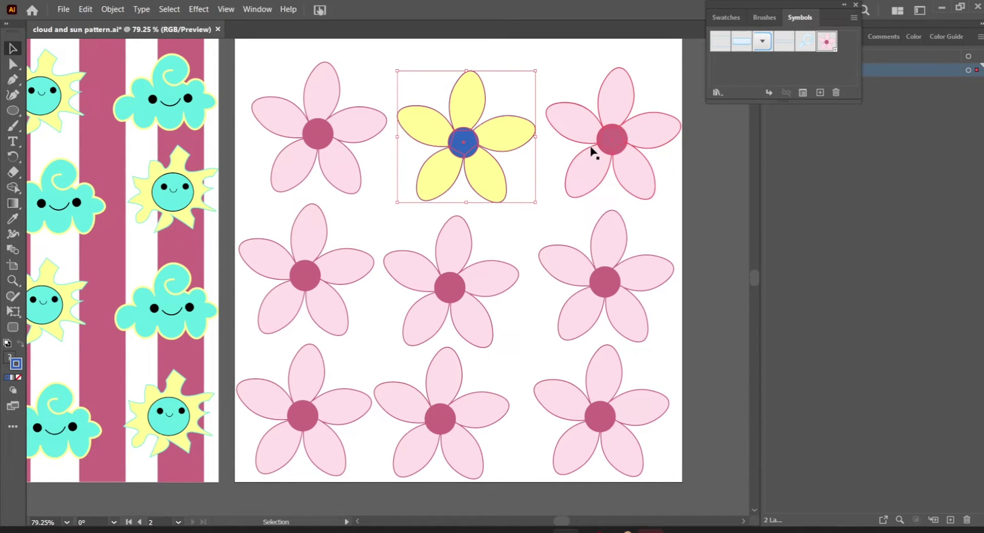
# - Drag the yellow flower into the Symbols panel as a new symbol named 'Yellow Flower'
pyautogui.moveTo(484, 128)
pyautogui.mouseDown()
pyautogui.moveTo(539, 125)
pyautogui.moveTo(489, 128)
pyautogui.mouseUp()
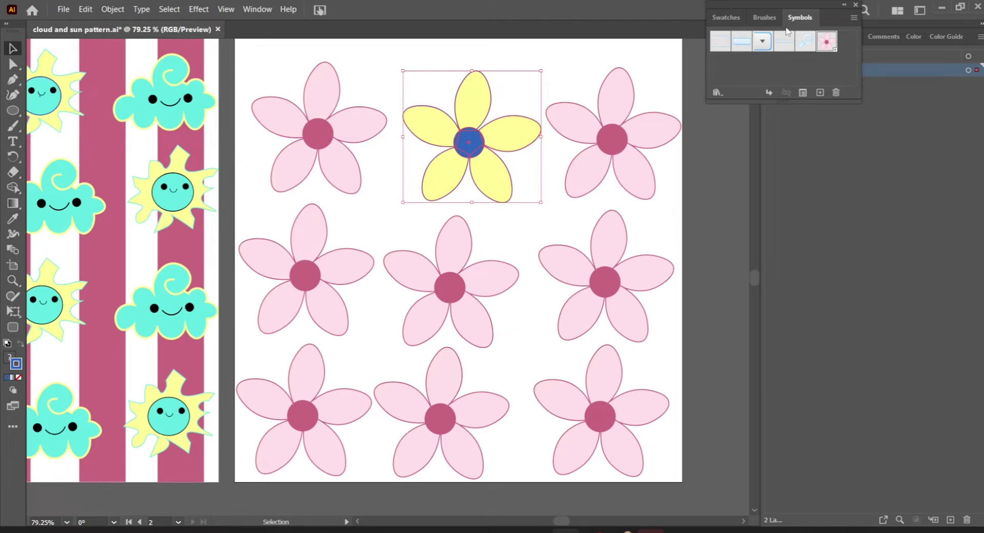
pyautogui.click(270, 10)
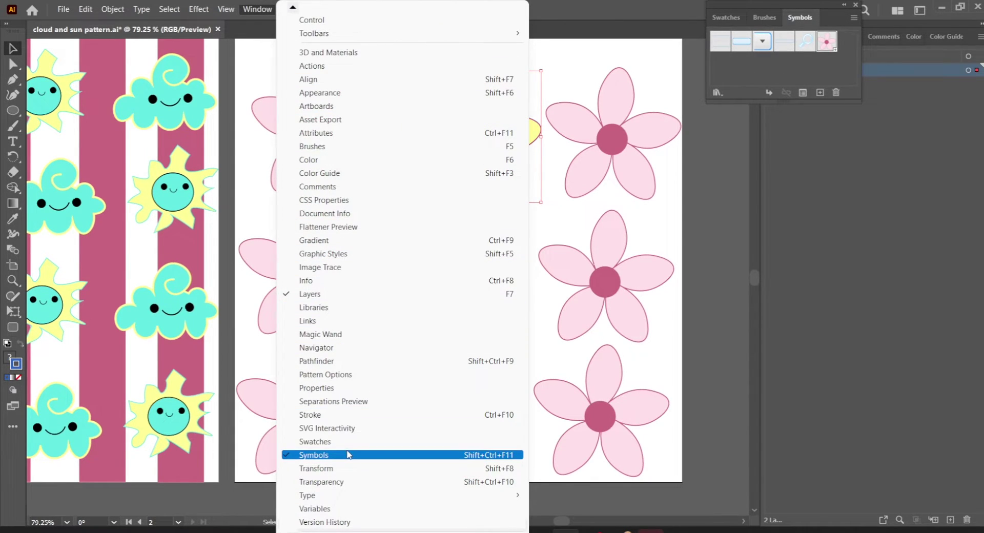
pyautogui.click(628, 5)
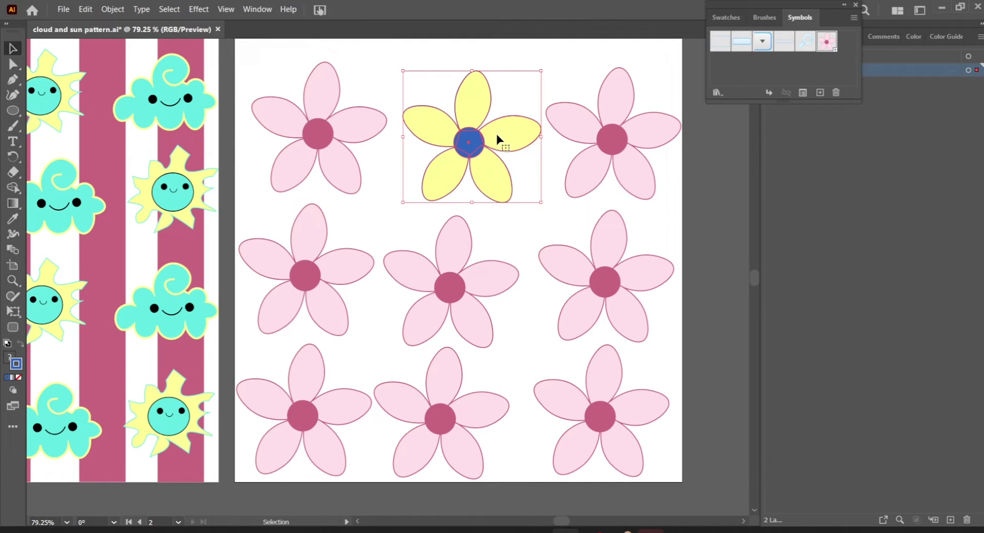
pyautogui.moveTo(472, 137); pyautogui.dragTo(803, 69)
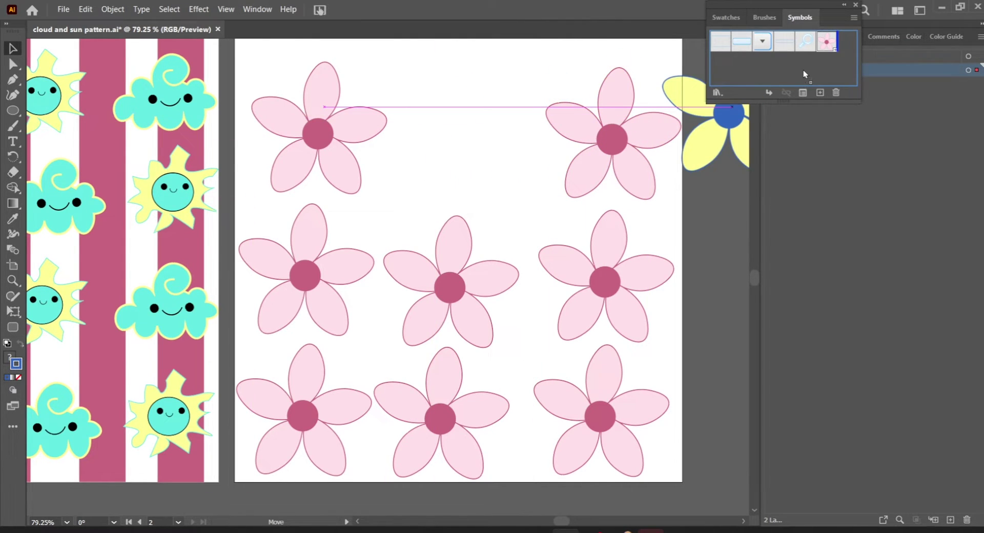
pyautogui.moveTo(849, 44); pyautogui.dragTo(843, 39)
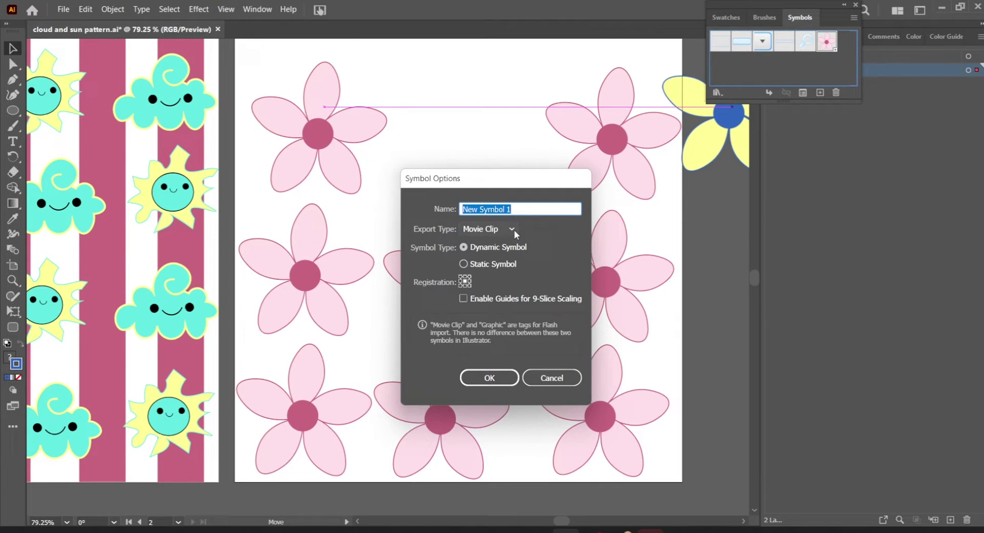
pyautogui.press('BackSpace')
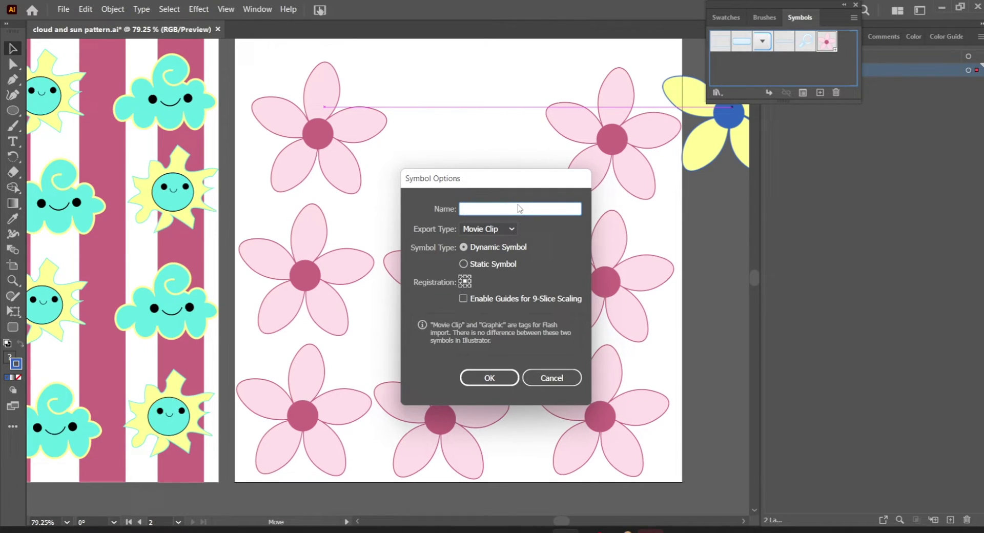
pyautogui.write('Yellow Flower')
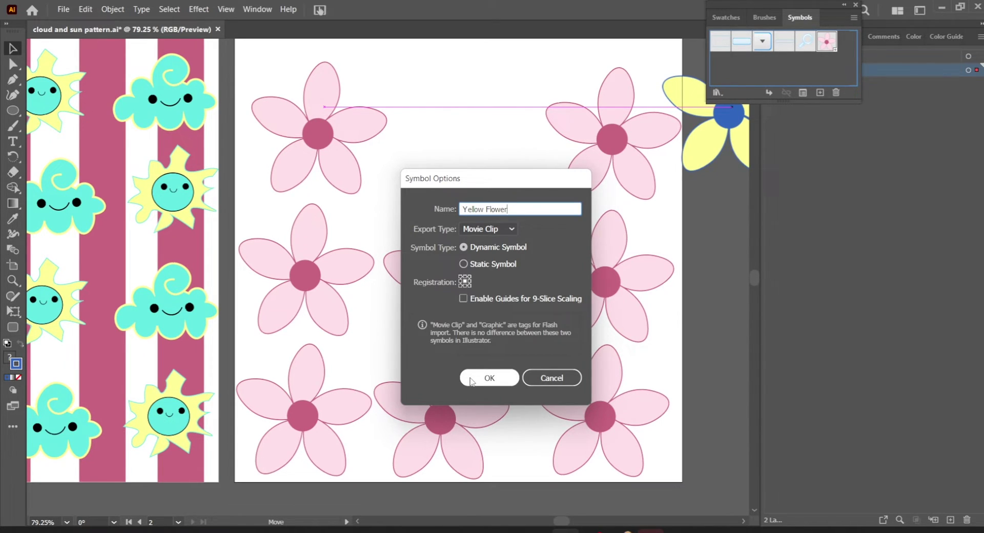
pyautogui.click(487, 378)
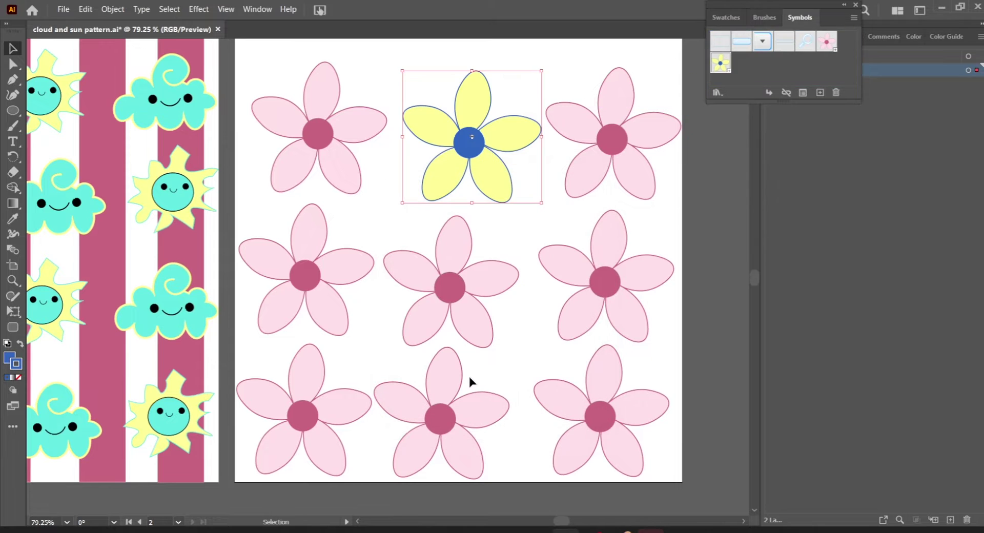
pyautogui.click(750, 75)
# - In Symbol Options, rename 'blue flower' to 'blueflower' by deleting the space
pyautogui.moveTo(594, 531)
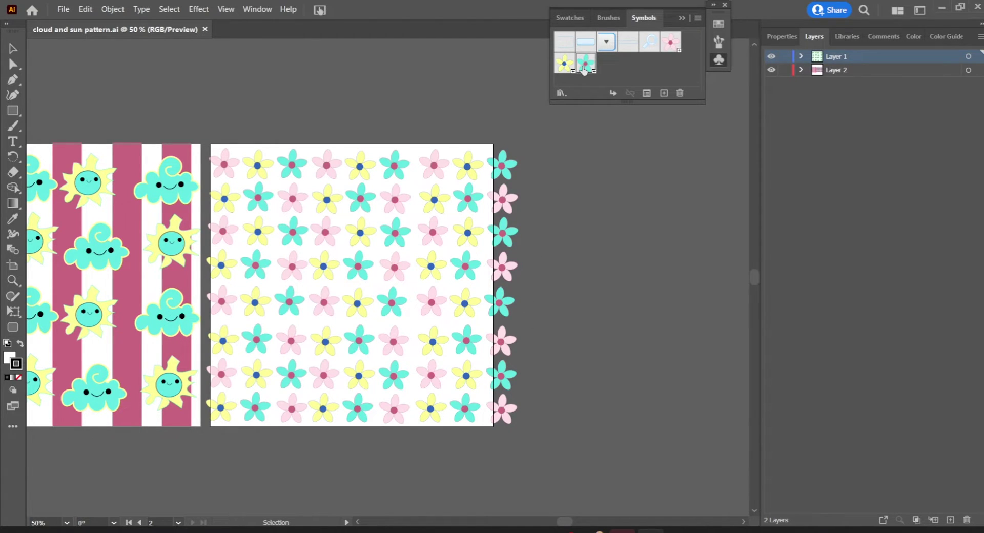
pyautogui.click(698, 19)
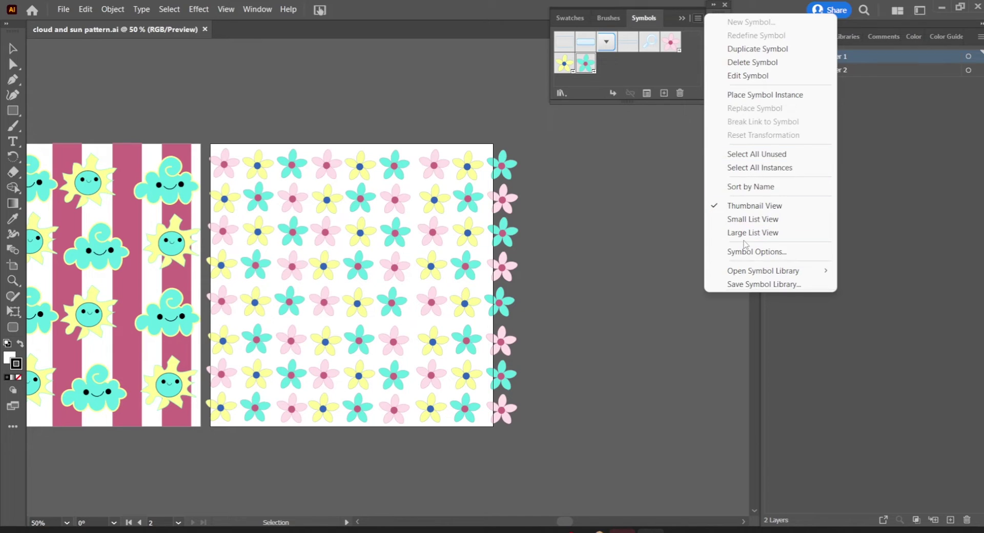
pyautogui.click(744, 251)
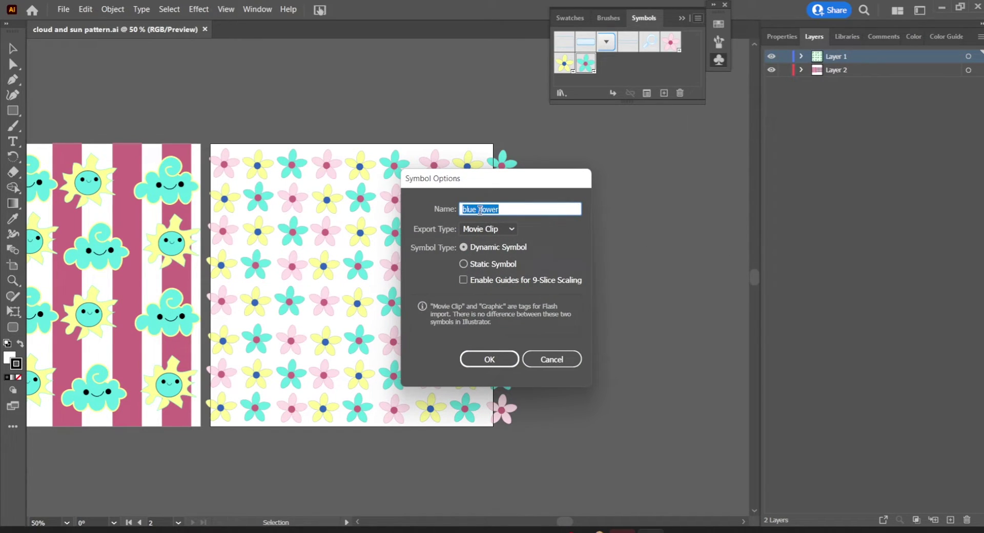
pyautogui.click(480, 210)
pyautogui.press('BackSpace')
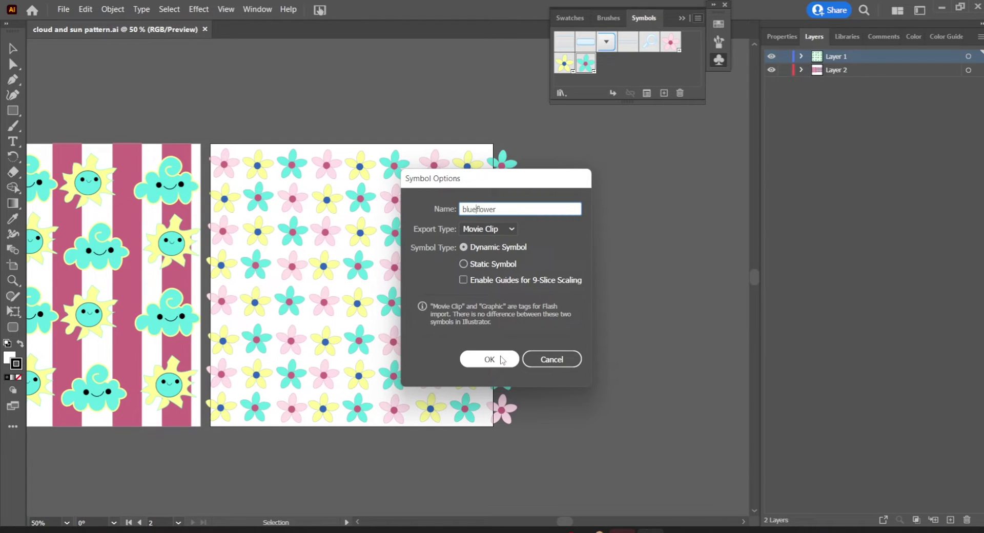
pyautogui.click(501, 359)
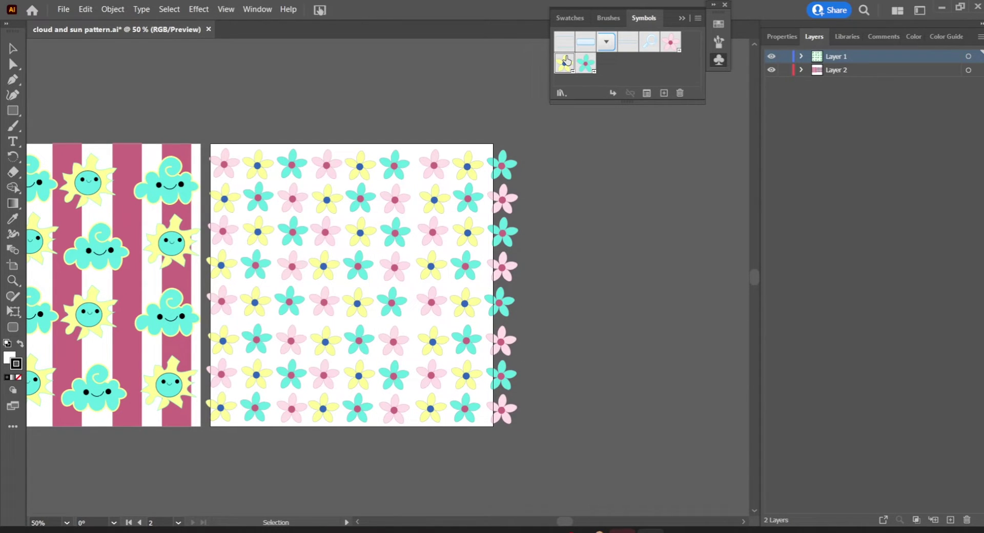
# - Enter Yellow Flower symbol editing, then return to the pattern
pyautogui.click(697, 18)
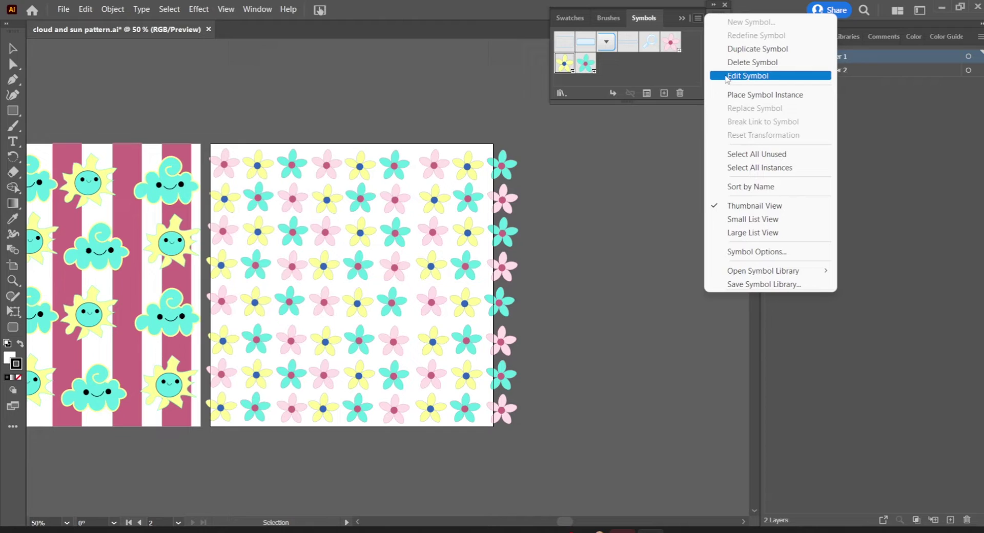
pyautogui.click(726, 76)
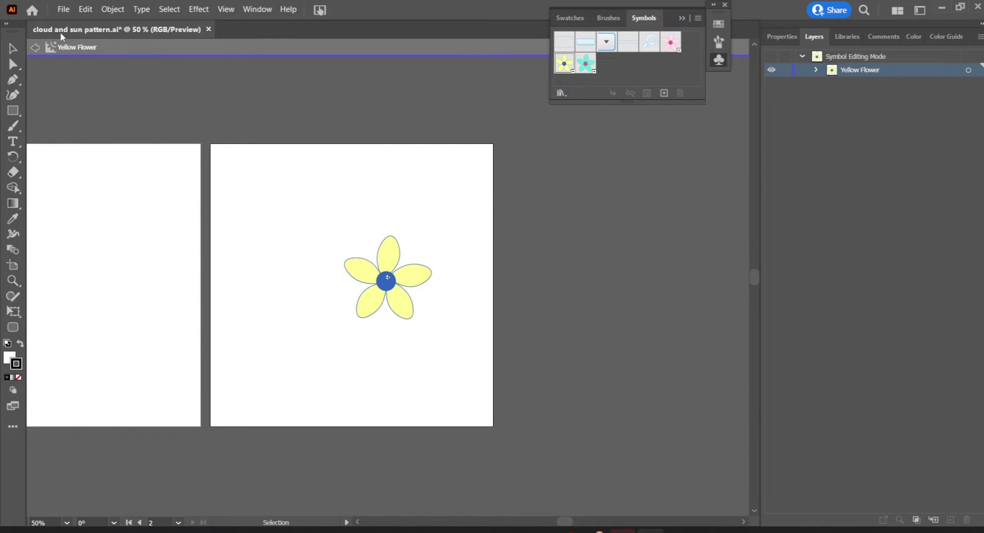
pyautogui.click(33, 49)
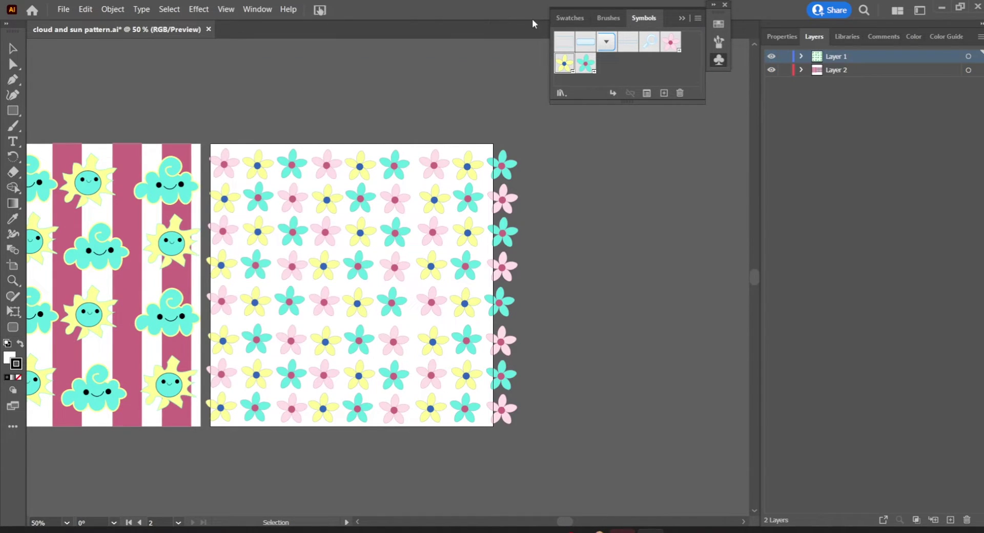
# - Rename the Yellow Flower symbol to 'YellowFlower' in Symbol Options
pyautogui.click(698, 19)
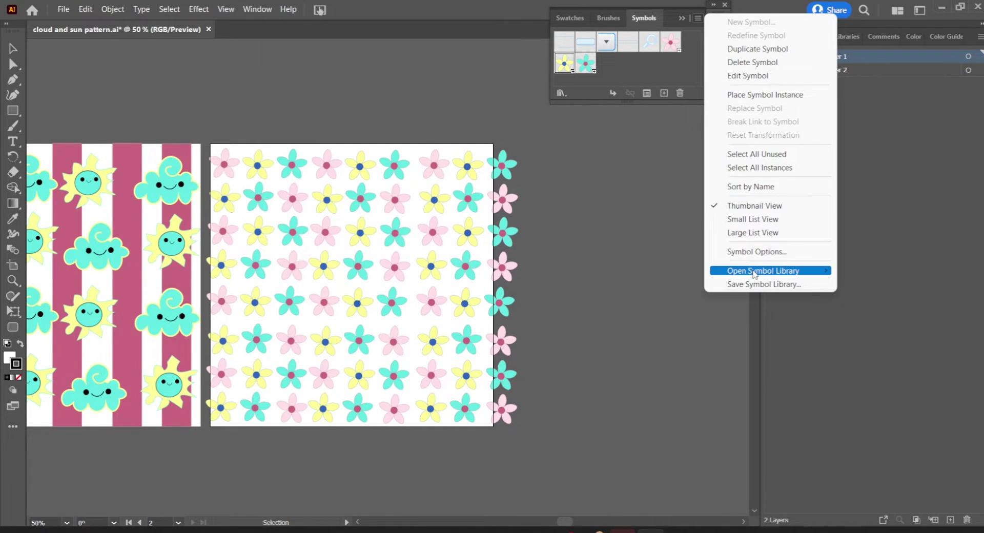
pyautogui.click(725, 250)
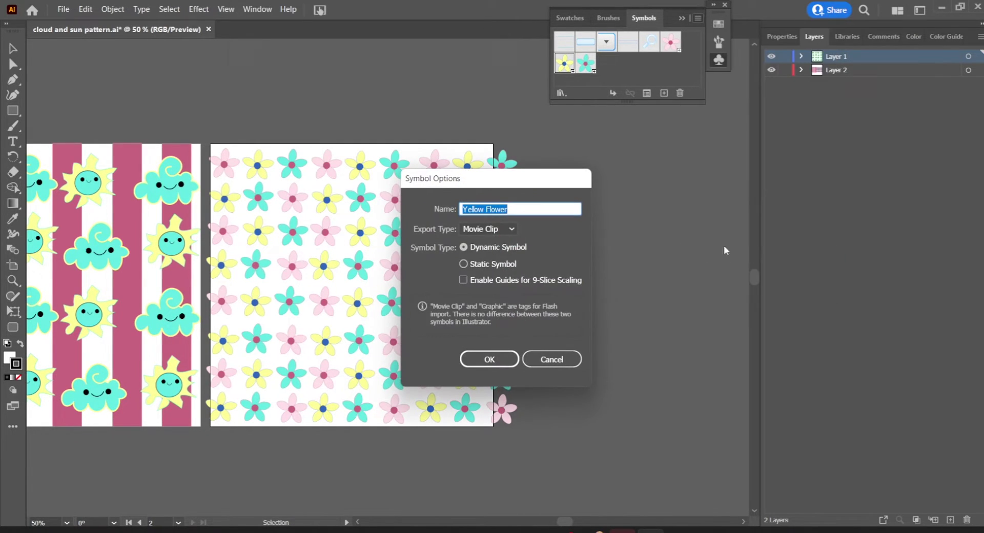
pyautogui.click(484, 205)
pyautogui.press('BackSpace')
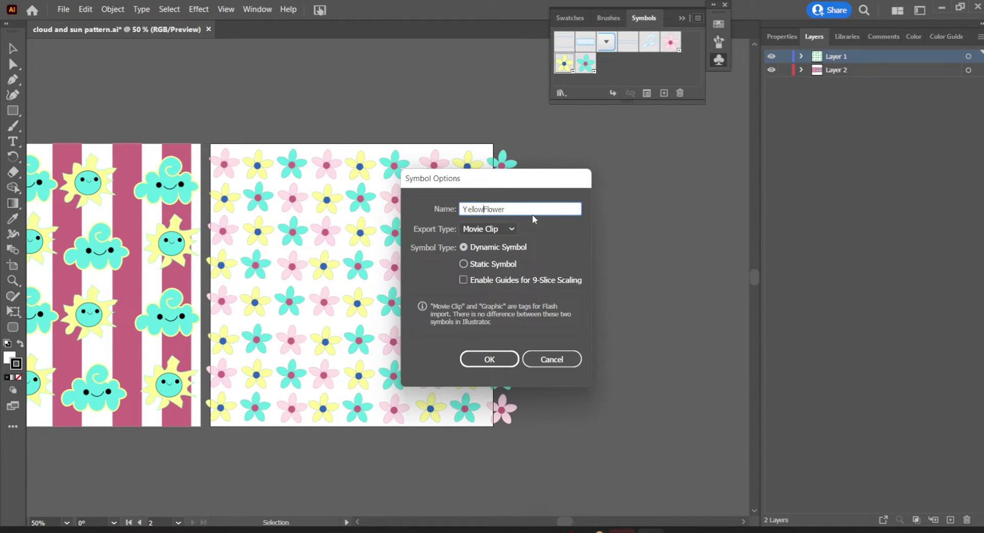
pyautogui.click(481, 360)
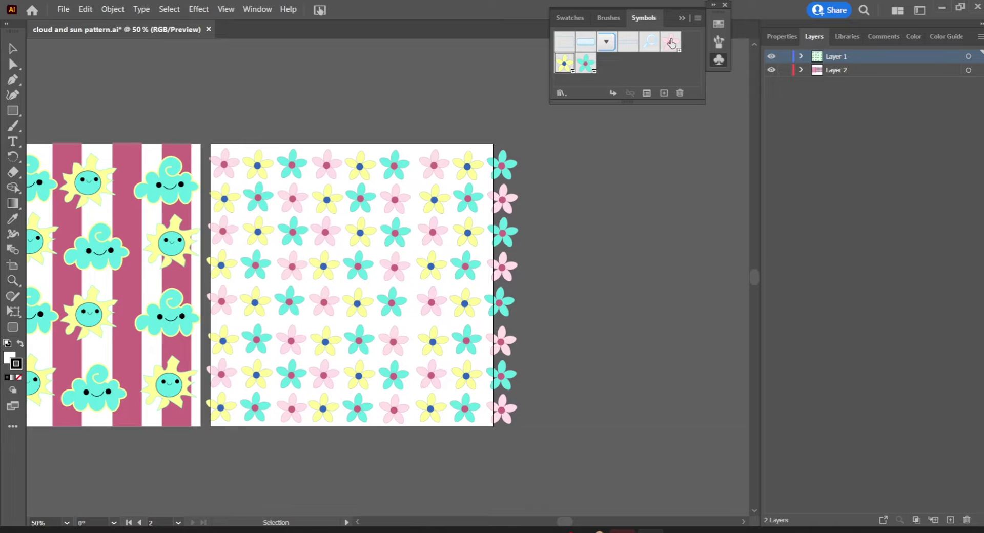
# - Select the pink flower symbol and rename it to 'PinkFlower' in Symbol Options
pyautogui.click(671, 43)
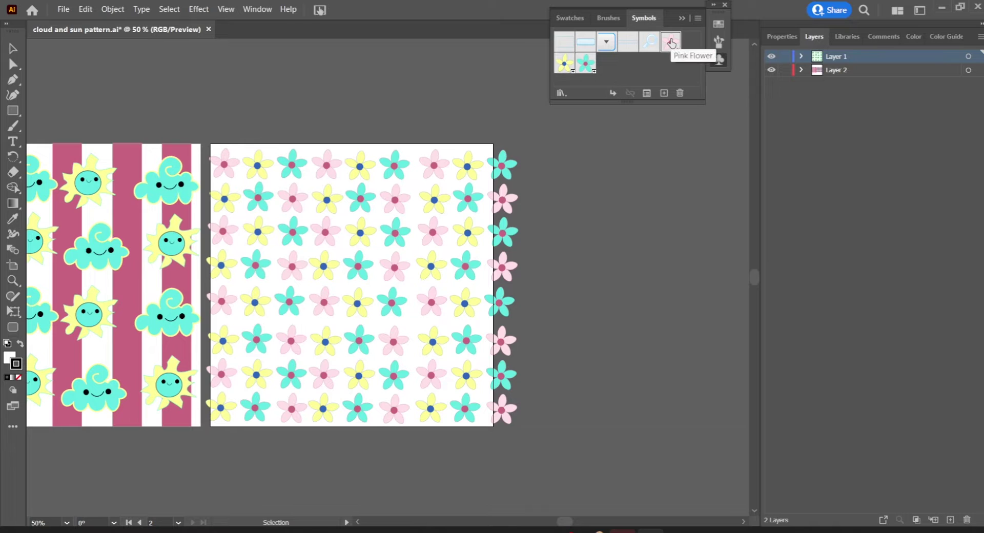
pyautogui.click(697, 20)
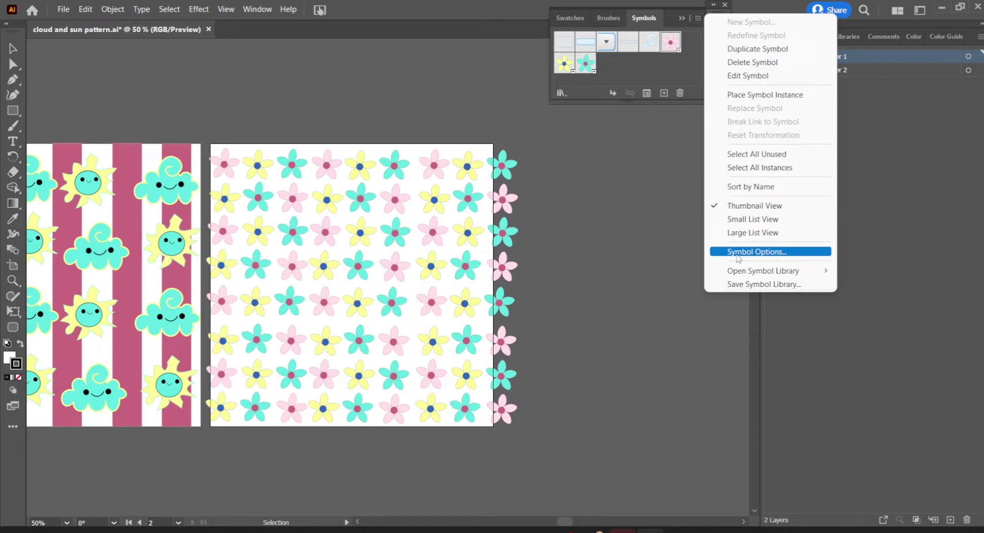
pyautogui.click(757, 251)
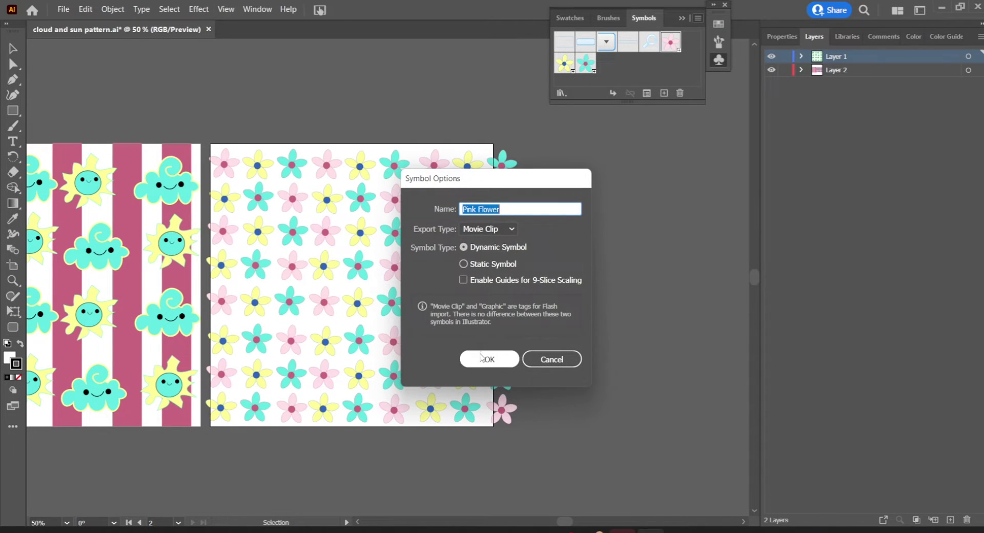
pyautogui.click(480, 208)
pyautogui.press('BackSpace')
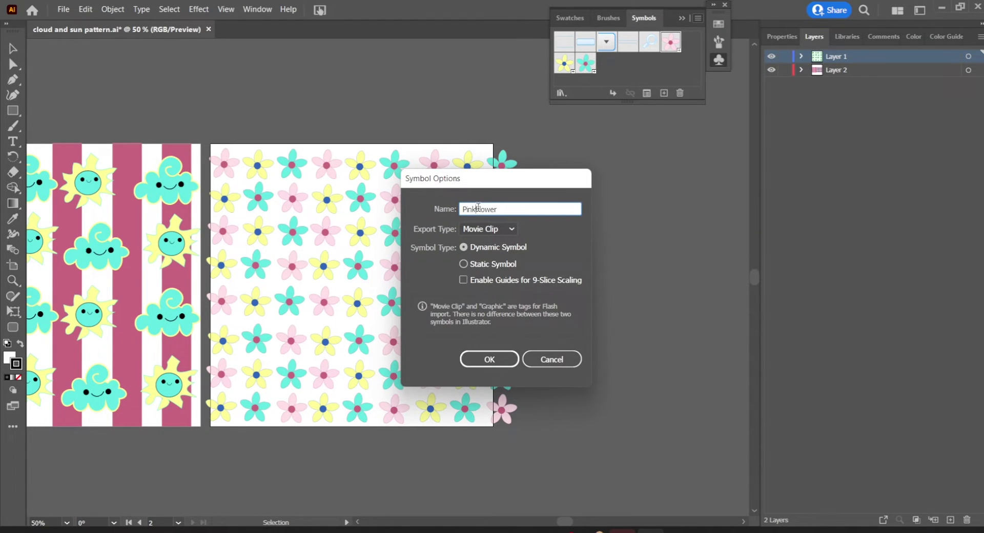
pyautogui.click(503, 359)
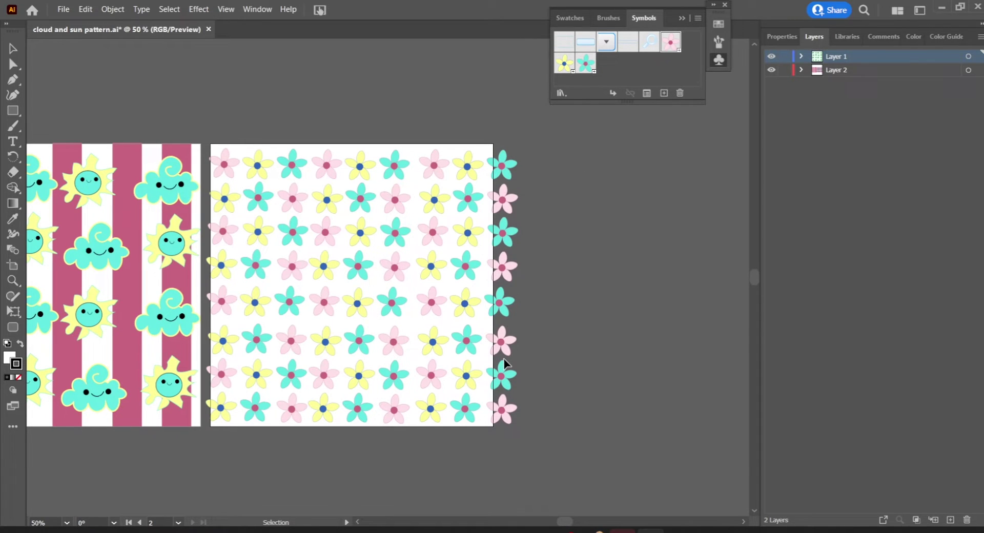
pyautogui.moveTo(623, 531)
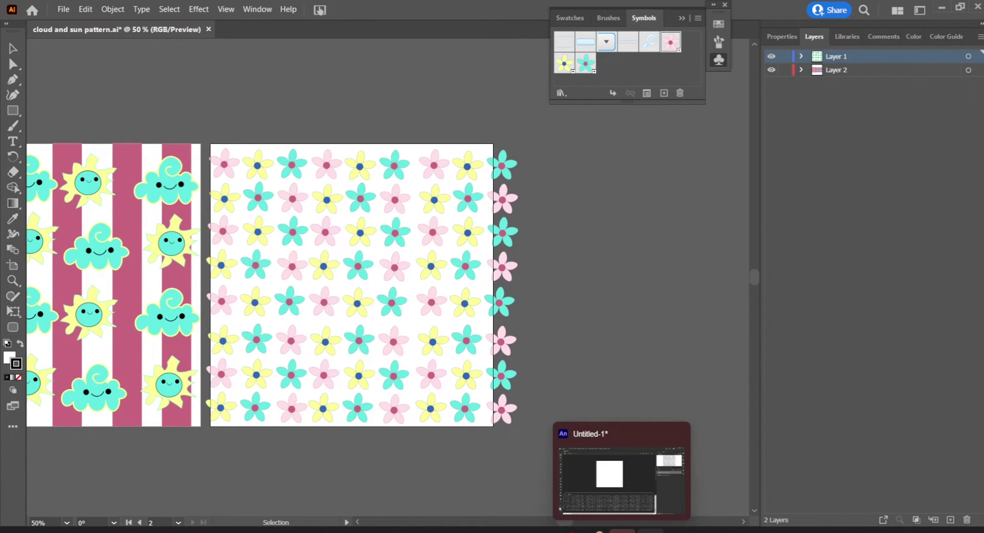
# - In the untitled Animate document, expand the imported pattern folder to reveal the three flower symbols
pyautogui.click(622, 531)
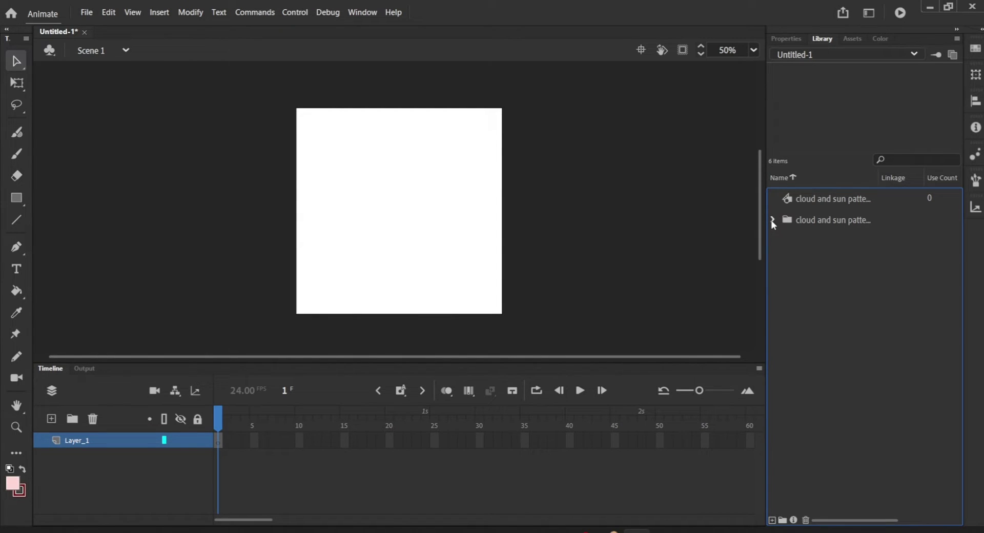
pyautogui.click(773, 219)
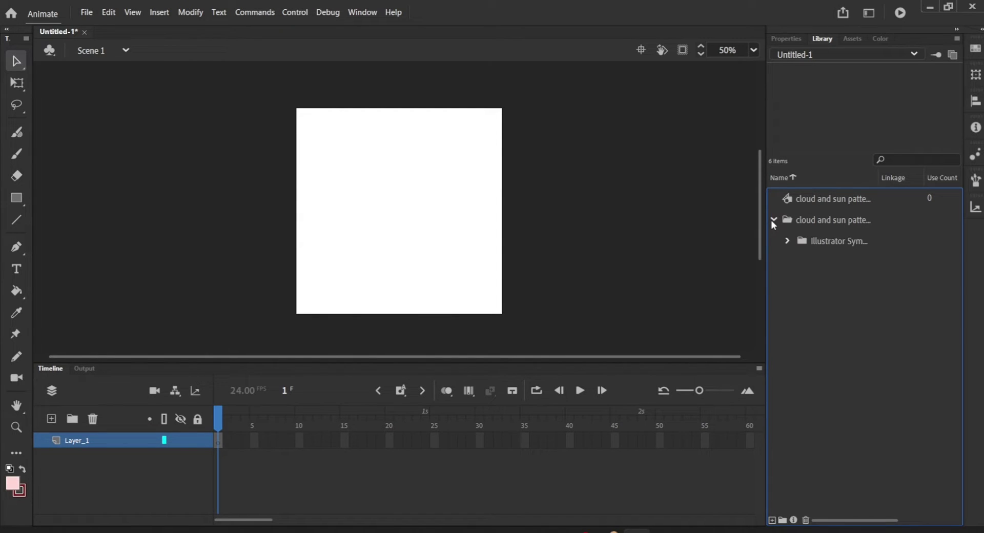
pyautogui.click(787, 241)
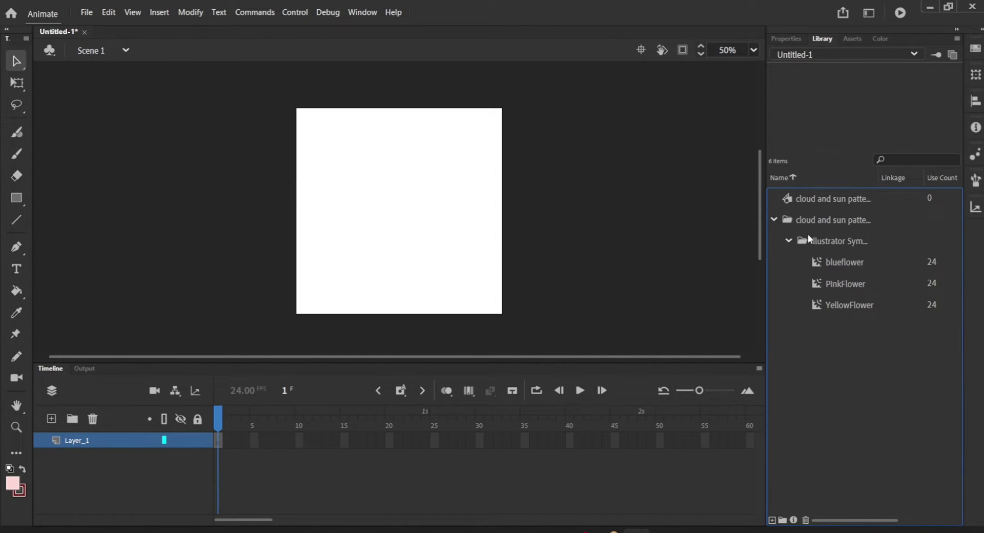
pyautogui.click(788, 222)
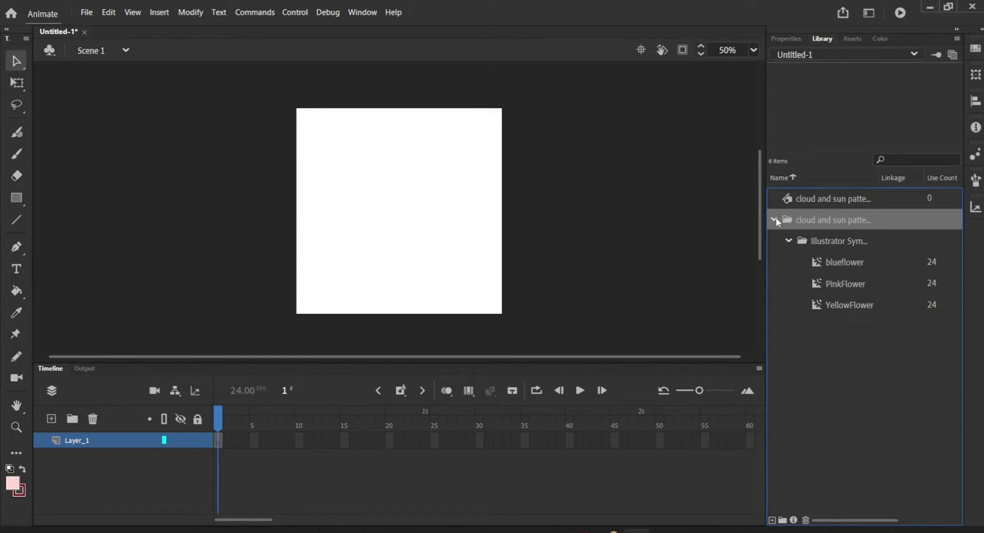
pyautogui.click(774, 220)
# - Undo the pattern placed on stage, re-expand the library folder and select the pattern symbol
pyautogui.moveTo(820, 220); pyautogui.dragTo(398, 201)
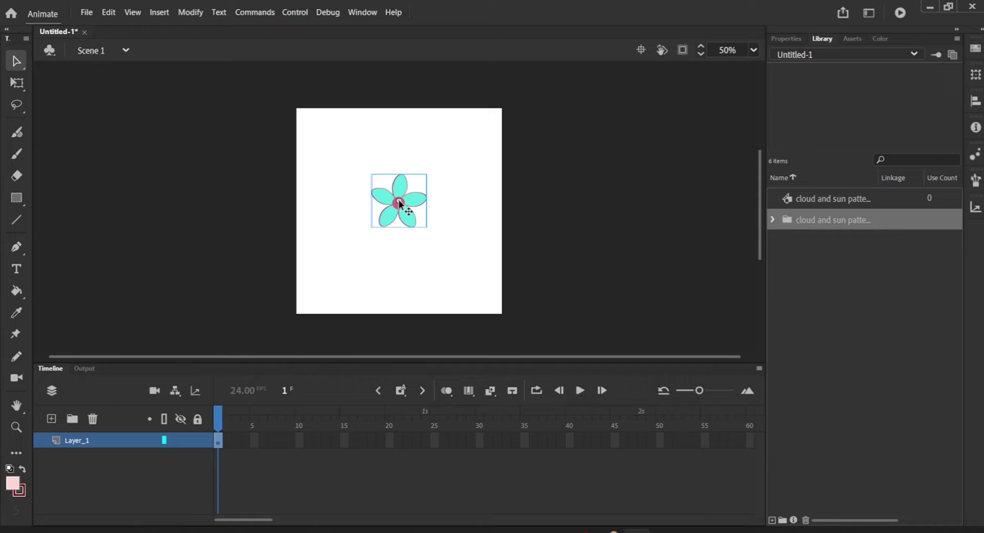
pyautogui.hotkey('ctrl', 'z')
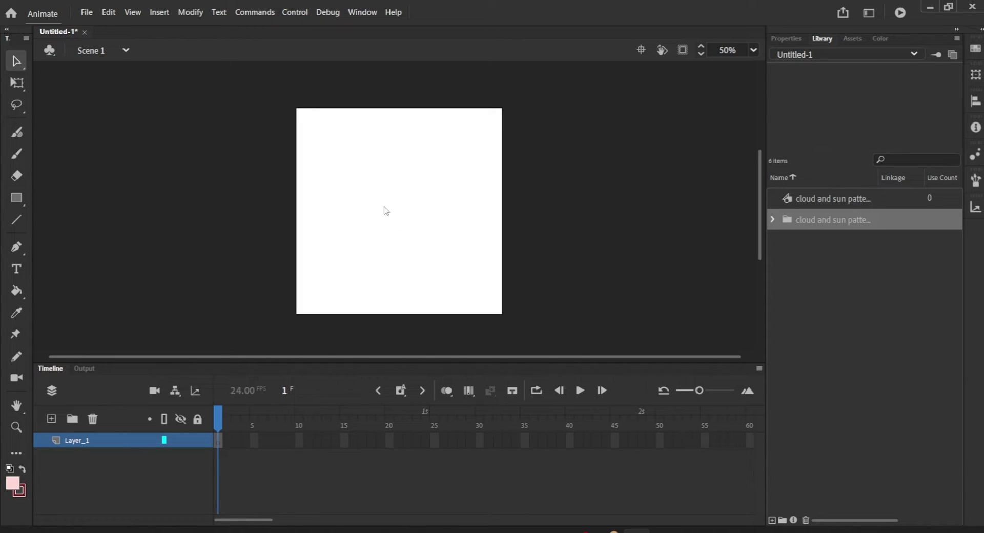
pyautogui.click(772, 226)
pyautogui.click(773, 225)
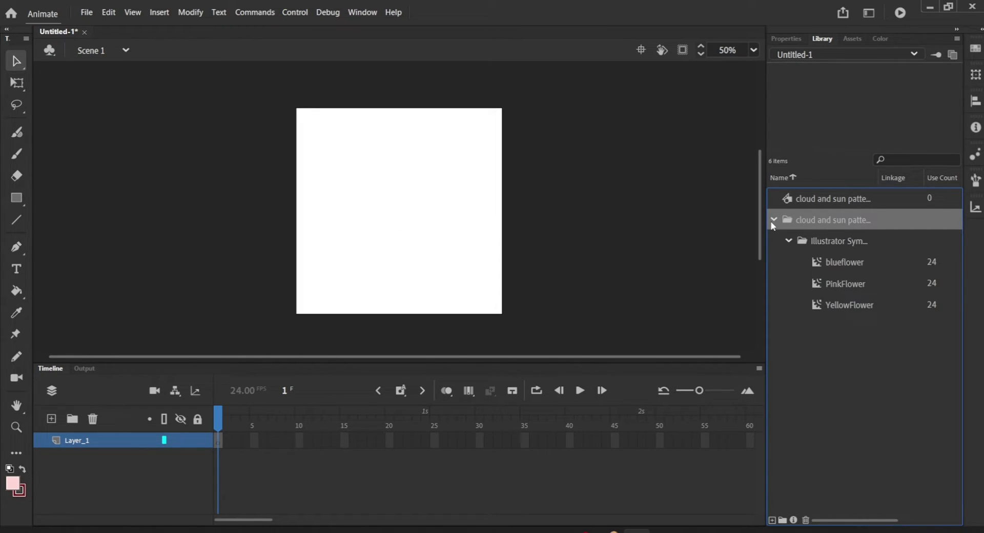
pyautogui.click(798, 198)
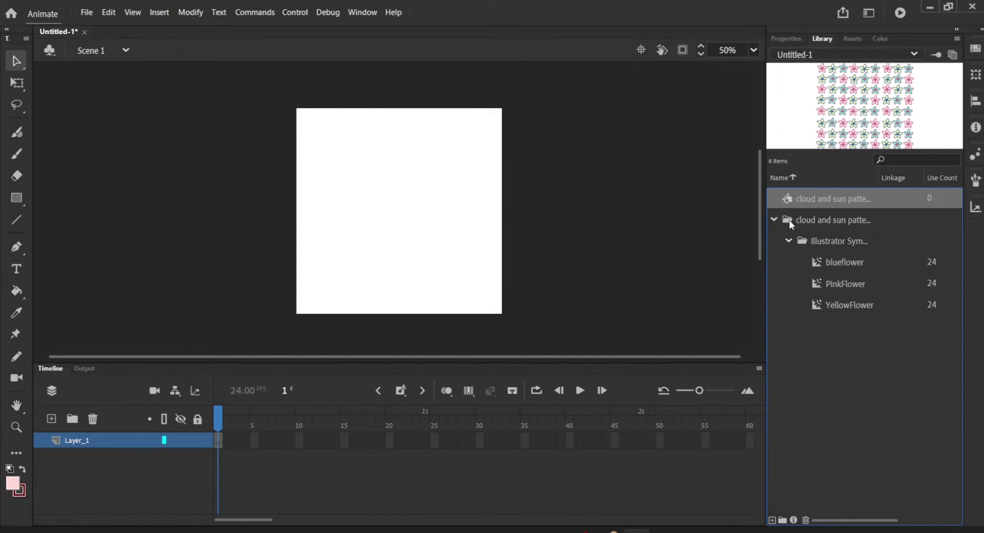
pyautogui.click(807, 242)
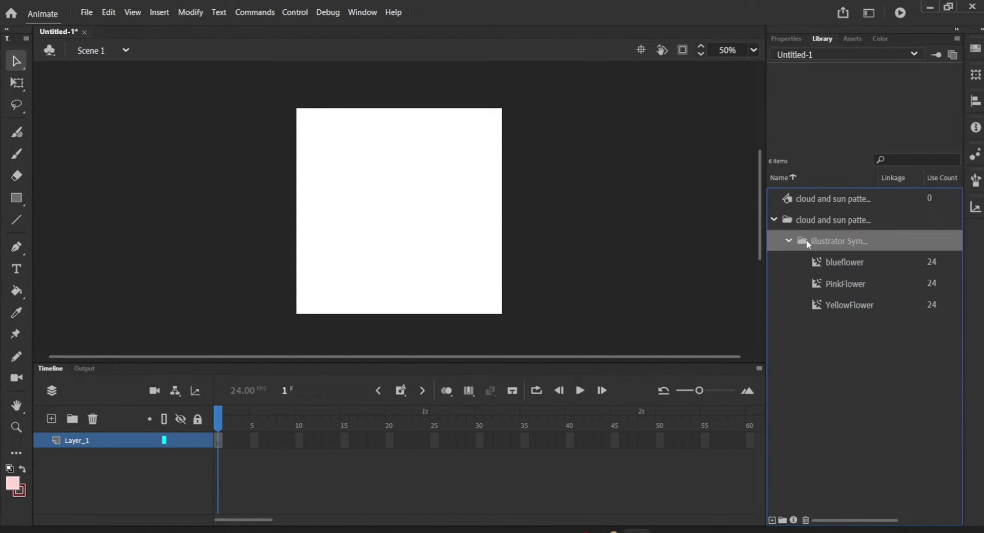
pyautogui.click(801, 223)
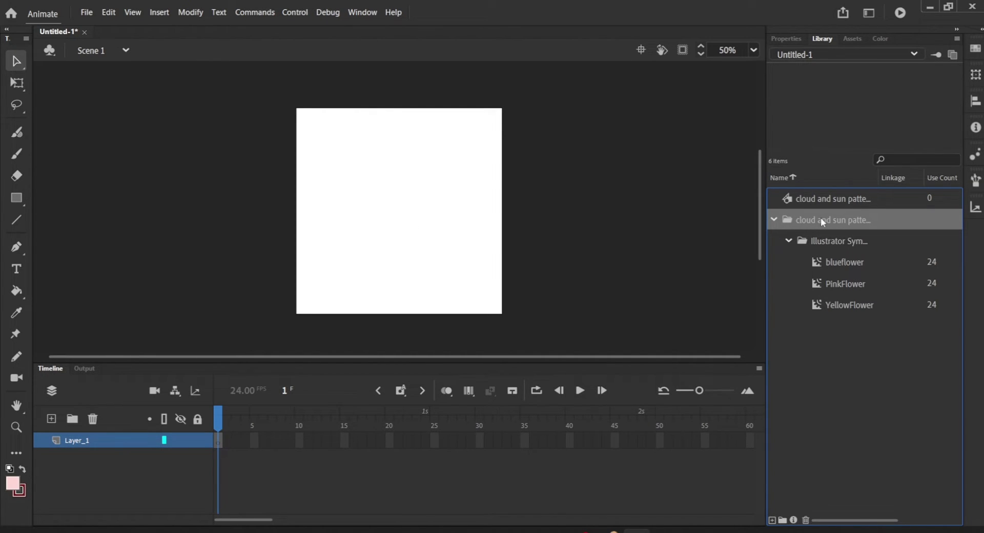
pyautogui.click(825, 234)
pyautogui.click(819, 200)
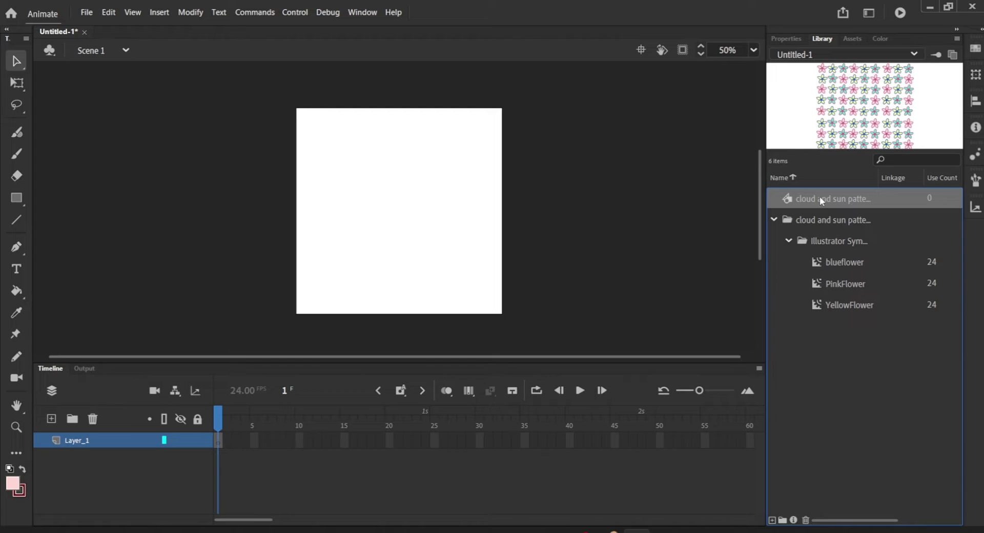
# - Place the pattern symbol on stage, then open it to inspect the blueflower and PinkFlower symbols
pyautogui.moveTo(819, 198); pyautogui.dragTo(396, 218)
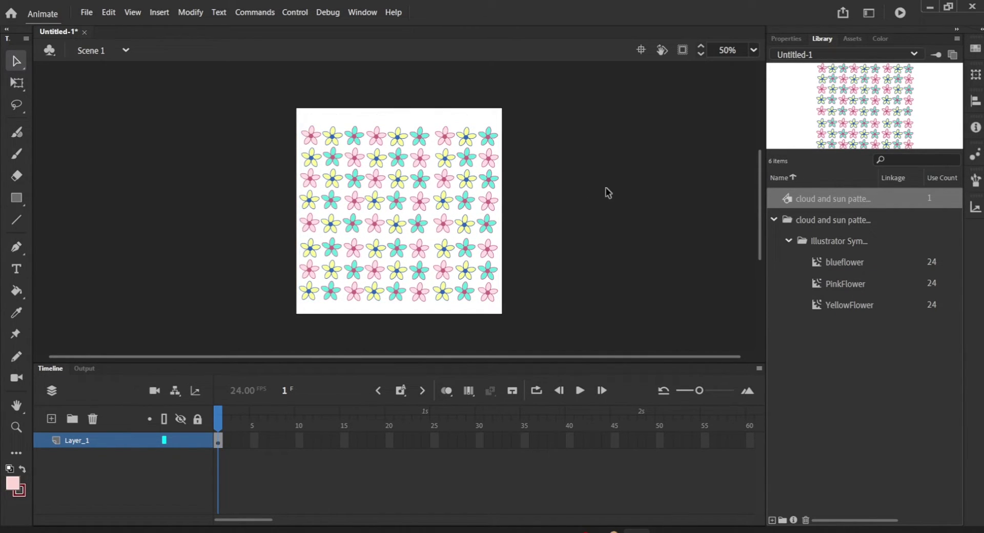
pyautogui.doubleClick(421, 139)
pyautogui.doubleClick(421, 140)
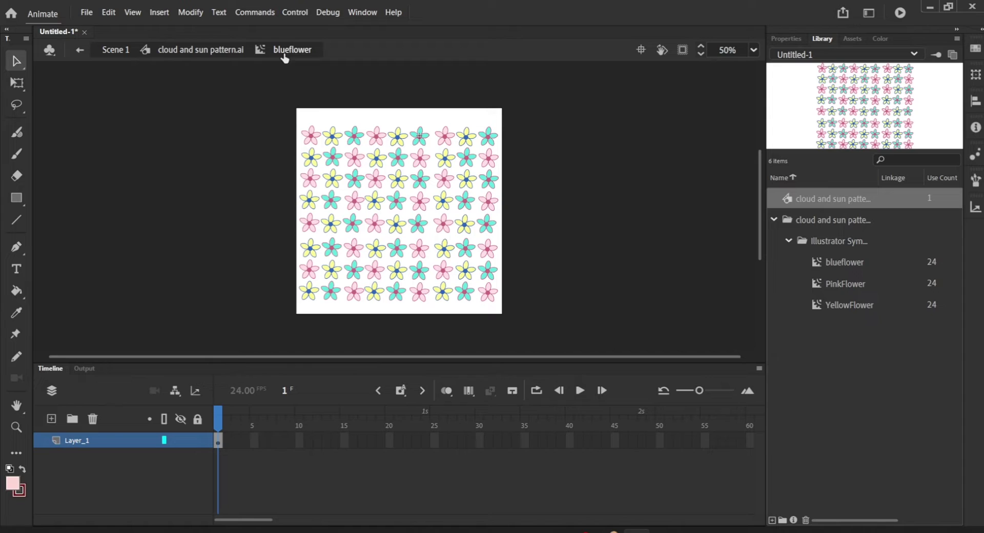
pyautogui.doubleClick(390, 95)
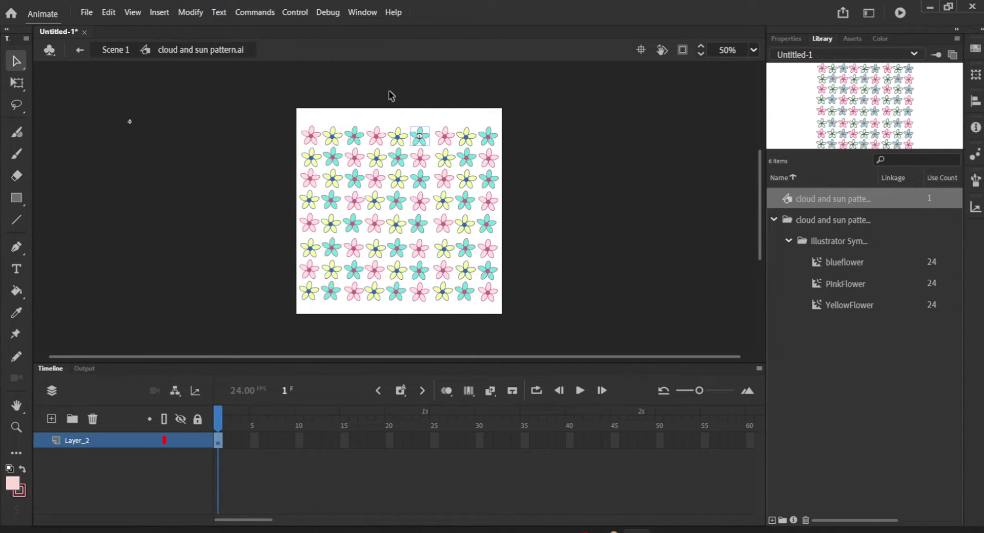
pyautogui.doubleClick(451, 138)
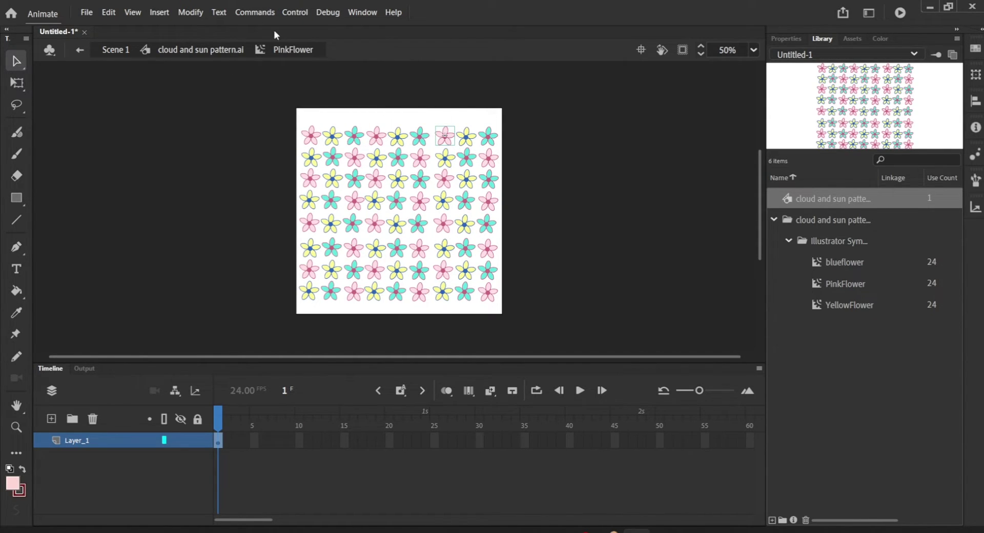
pyautogui.doubleClick(342, 88)
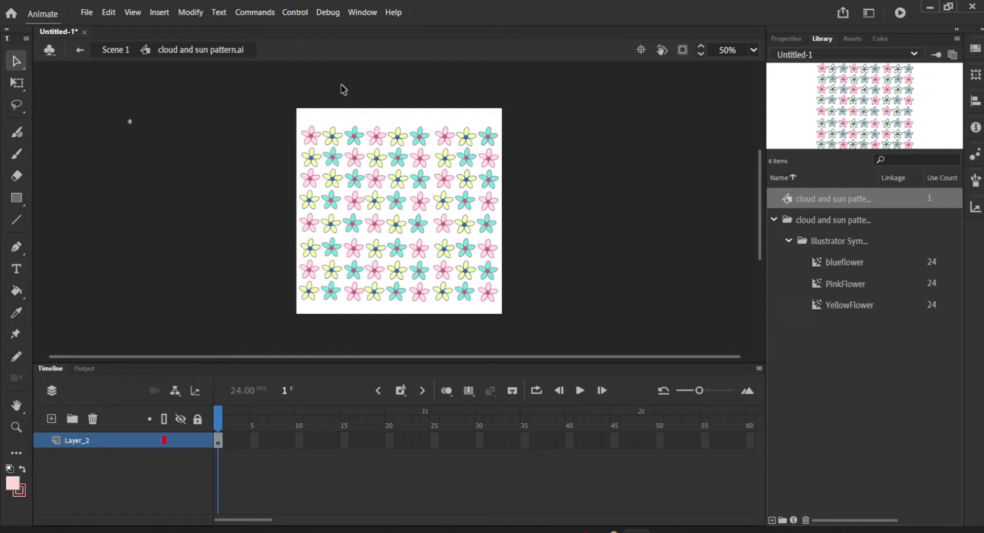
pyautogui.click(837, 263)
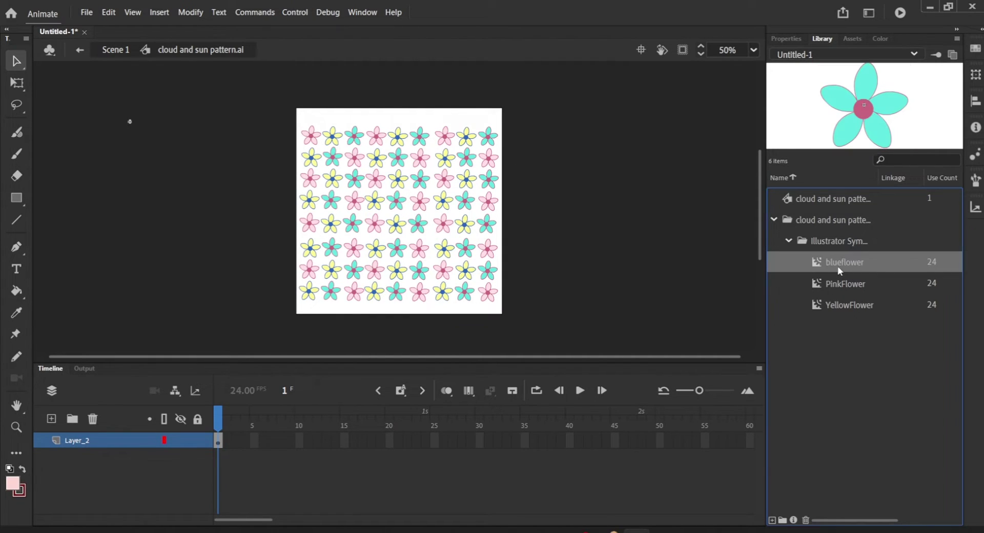
# - Open blueflower from the Library in symbol-editing mode and select frame 14 of its timeline
pyautogui.doubleClick(837, 264)
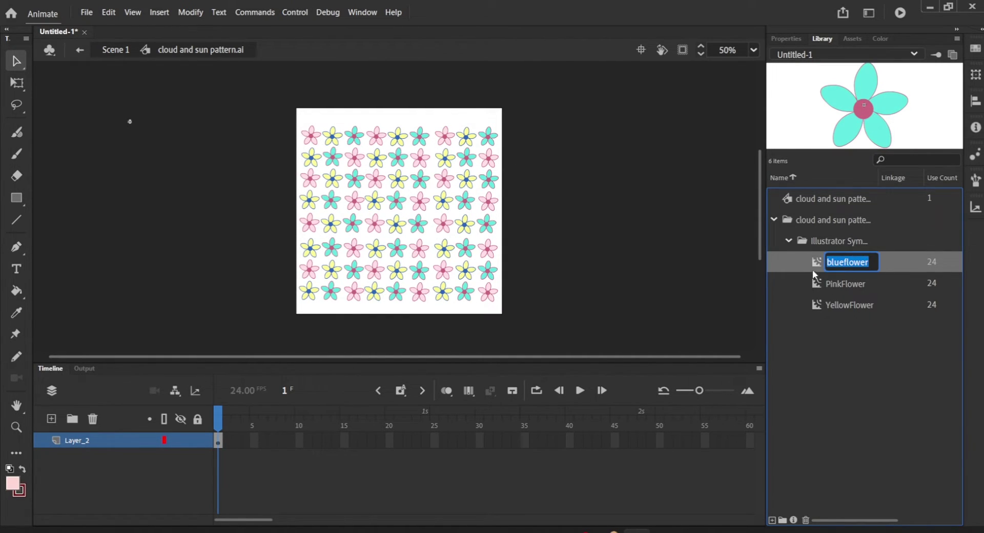
pyautogui.click(813, 263)
pyautogui.doubleClick(814, 263)
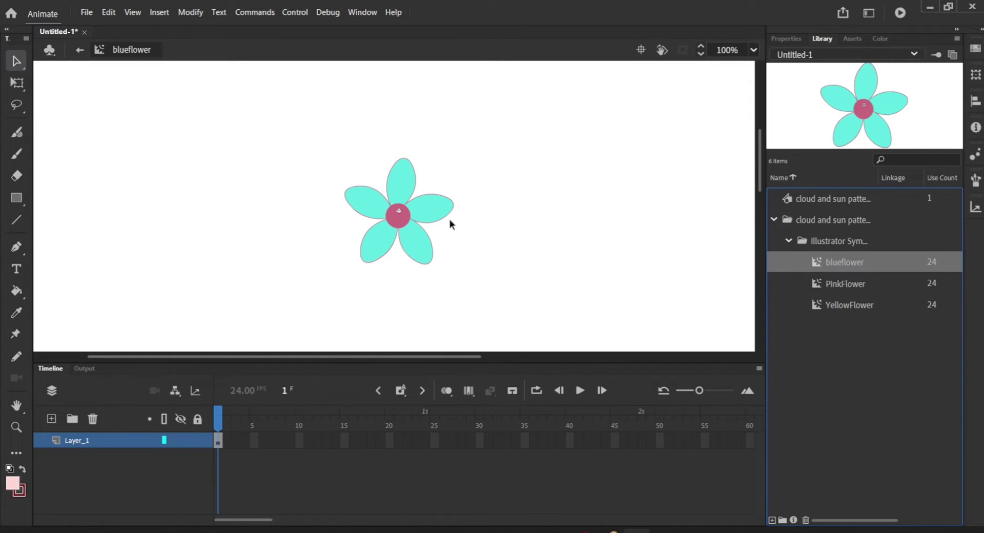
pyautogui.click(346, 441)
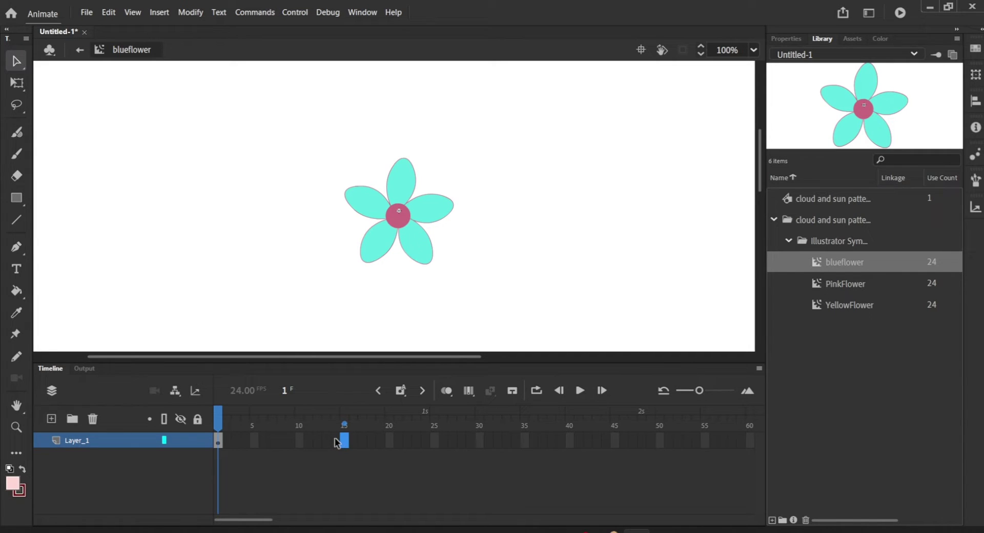
pyautogui.click(336, 441)
# - Insert frames up to frame 29 on blueflower's Layer_1
pyautogui.click(462, 441)
pyautogui.click(471, 442)
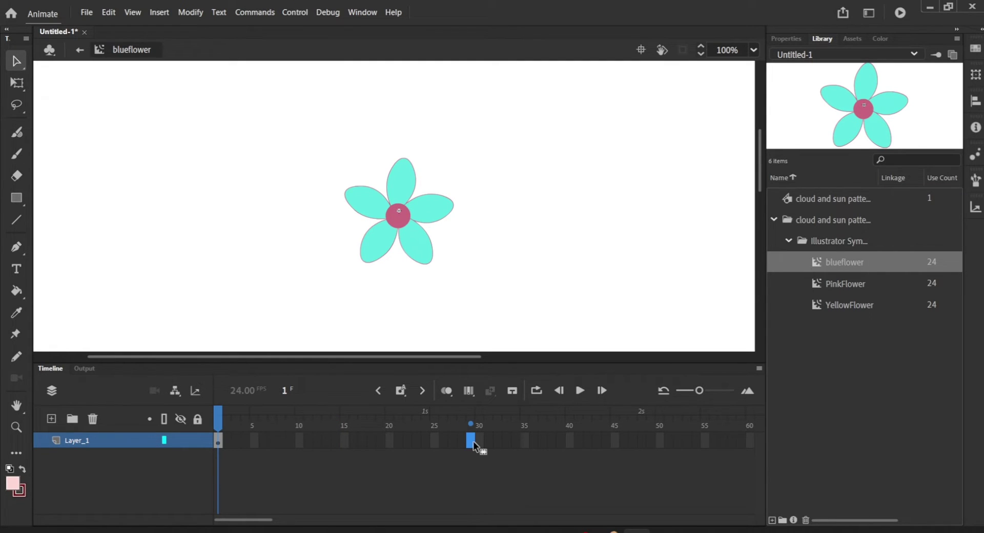
pyautogui.rightClick(472, 443)
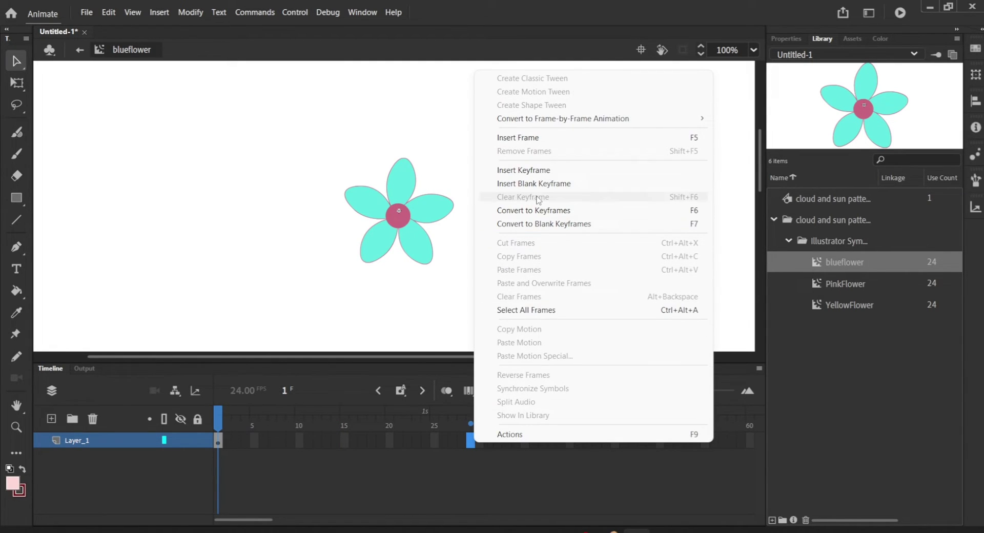
pyautogui.click(537, 138)
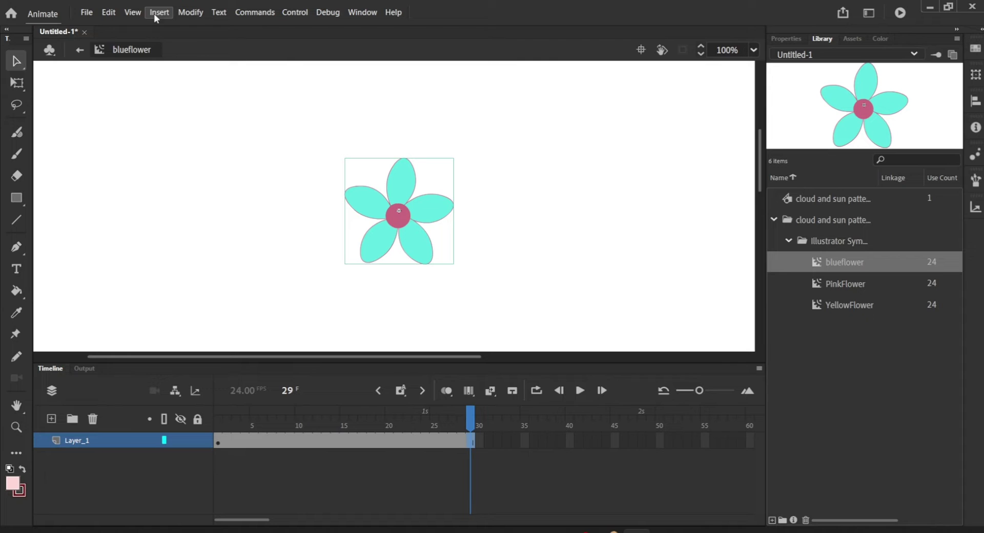
pyautogui.rightClick(470, 446)
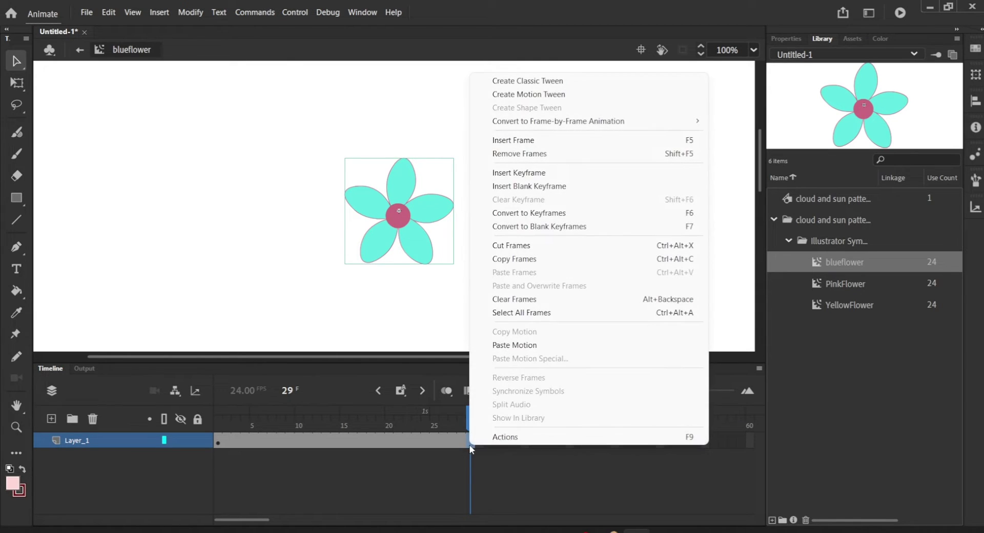
pyautogui.click(509, 94)
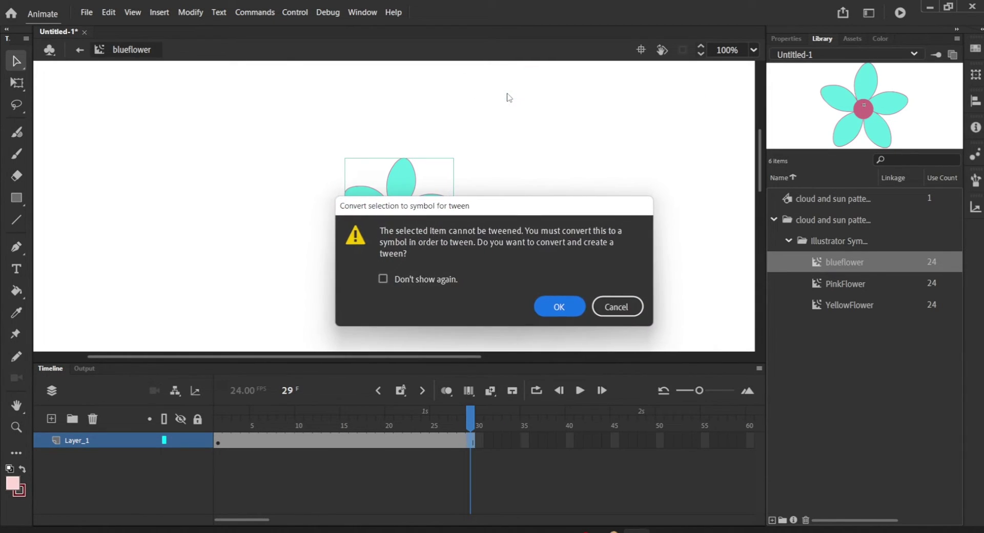
pyautogui.click(611, 306)
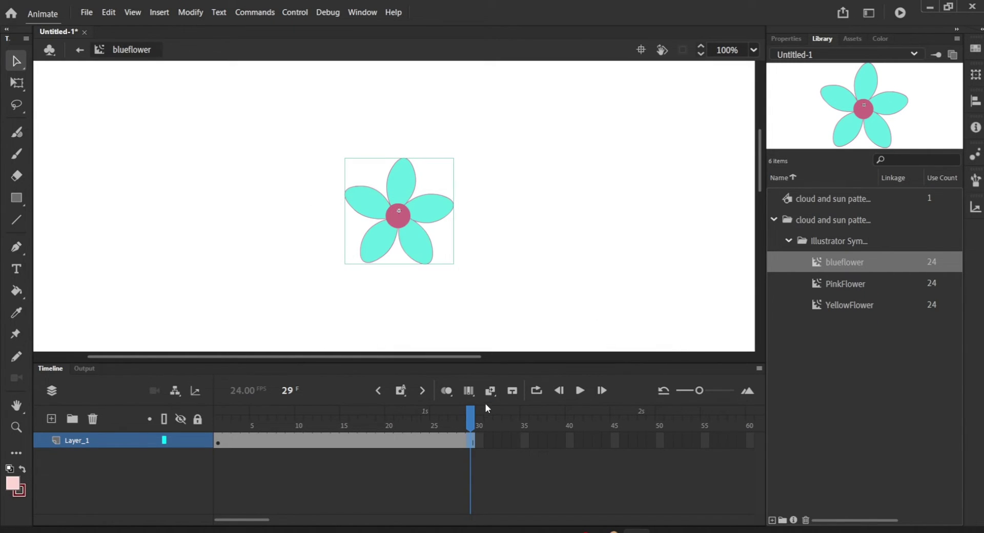
pyautogui.moveTo(470, 417); pyautogui.dragTo(238, 441)
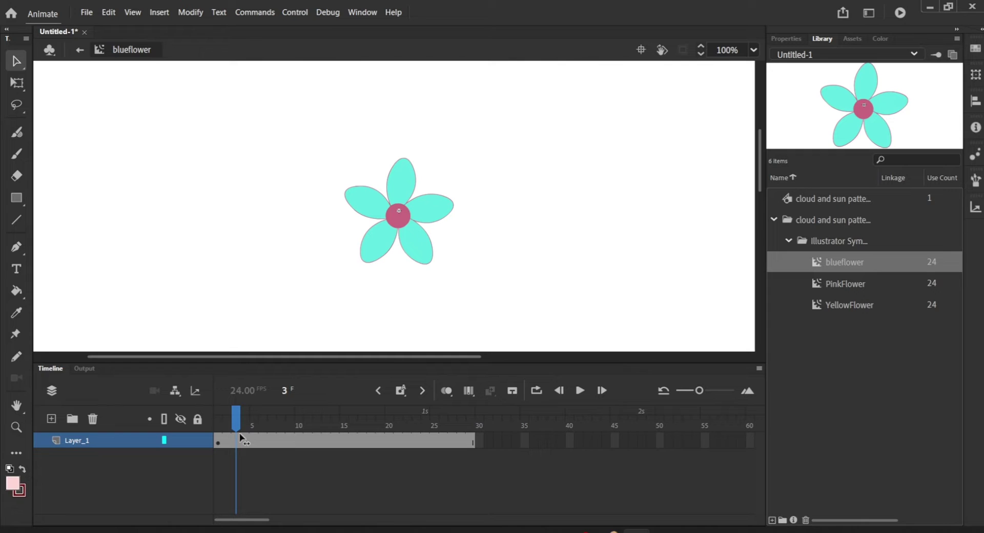
# - Rotate the flower clockwise with Free Transform on frames 3 and 5
pyautogui.moveTo(313, 134); pyautogui.dragTo(482, 297)
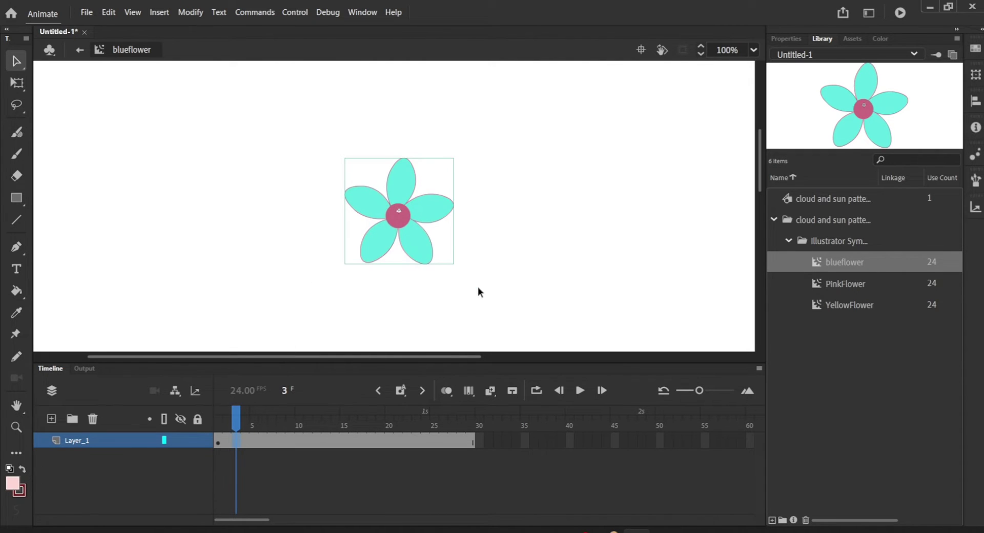
pyautogui.click(17, 83)
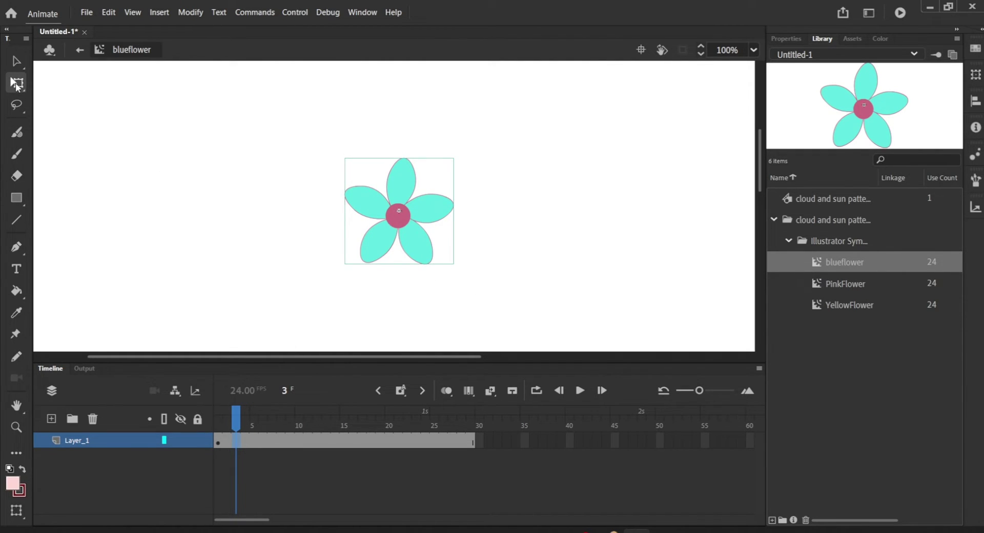
pyautogui.moveTo(461, 276); pyautogui.dragTo(450, 292)
pyautogui.moveTo(237, 420)
pyautogui.mouseDown()
pyautogui.moveTo(270, 422)
pyautogui.moveTo(257, 423)
pyautogui.mouseUp()
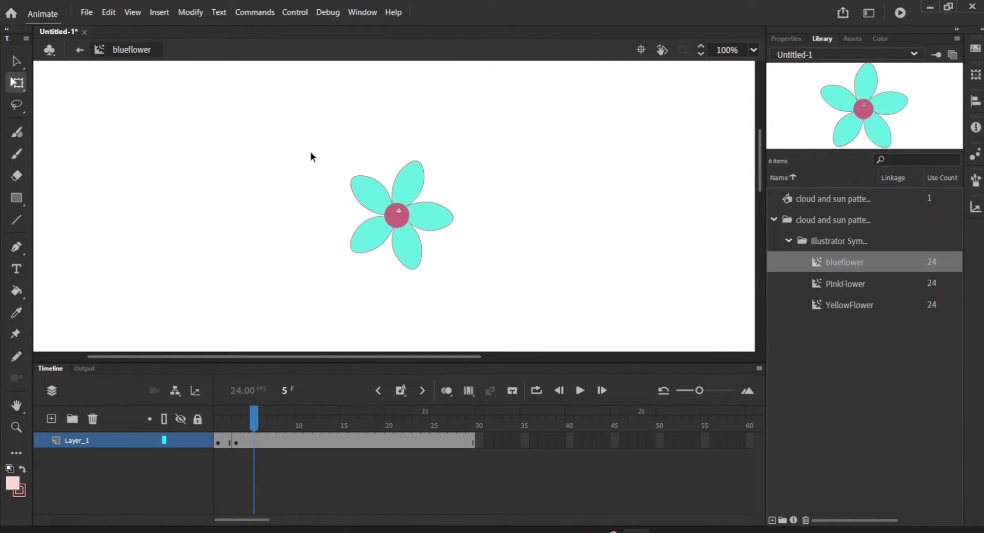
pyautogui.moveTo(312, 151); pyautogui.dragTo(445, 284)
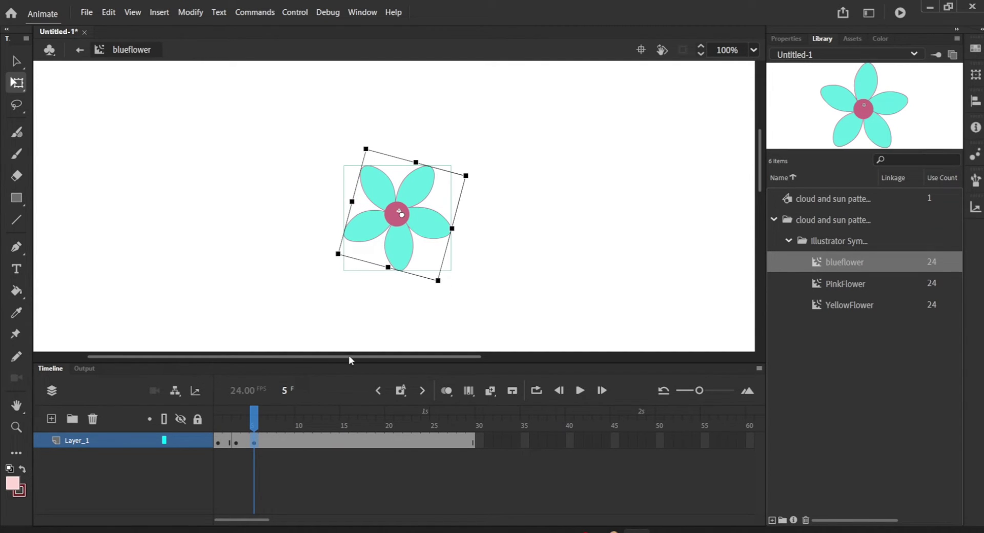
pyautogui.click(272, 422)
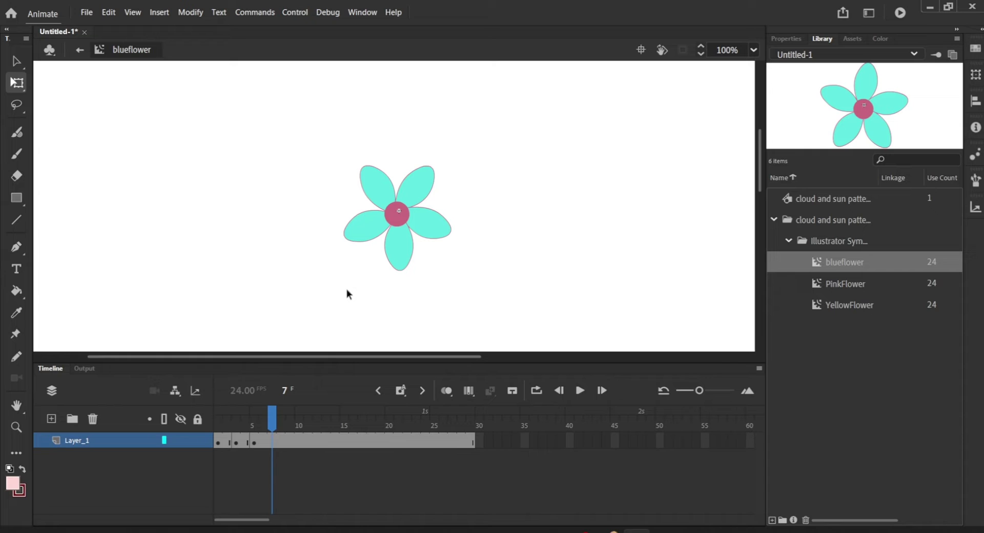
# - Keep rotating the flower further on keyframes 9, 11, 13 and 15
pyautogui.moveTo(326, 141); pyautogui.dragTo(441, 291)
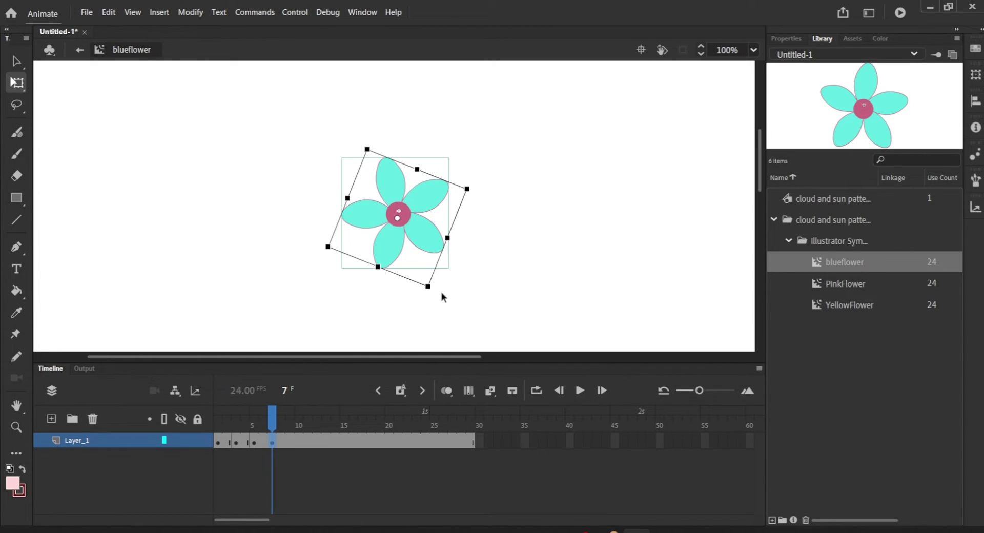
pyautogui.moveTo(274, 415)
pyautogui.mouseDown()
pyautogui.moveTo(299, 415)
pyautogui.moveTo(290, 415)
pyautogui.mouseUp()
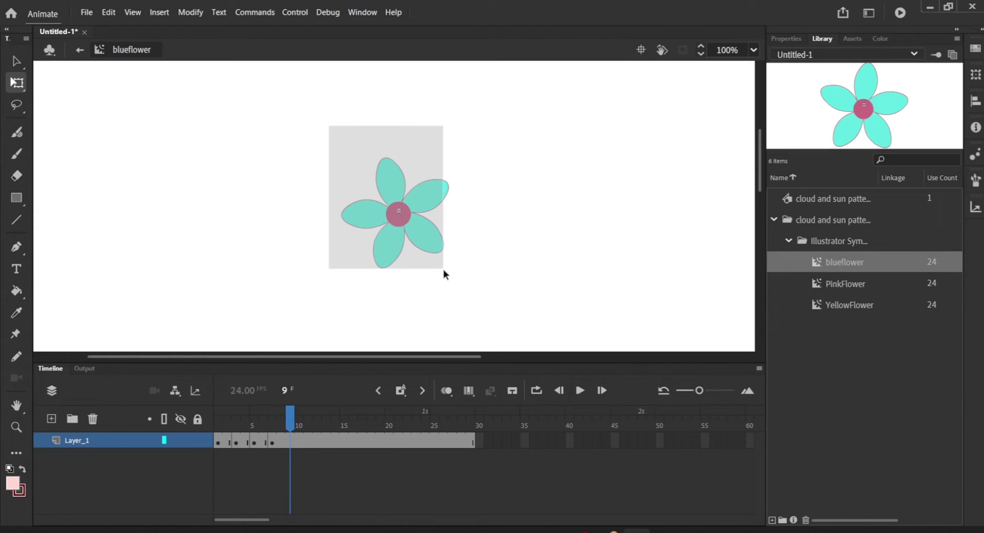
pyautogui.moveTo(444, 274); pyautogui.dragTo(410, 303)
pyautogui.moveTo(295, 424); pyautogui.dragTo(312, 416)
pyautogui.moveTo(336, 135); pyautogui.dragTo(438, 311)
pyautogui.moveTo(312, 414); pyautogui.dragTo(328, 417)
pyautogui.moveTo(358, 180); pyautogui.dragTo(411, 291)
pyautogui.moveTo(326, 427); pyautogui.dragTo(346, 427)
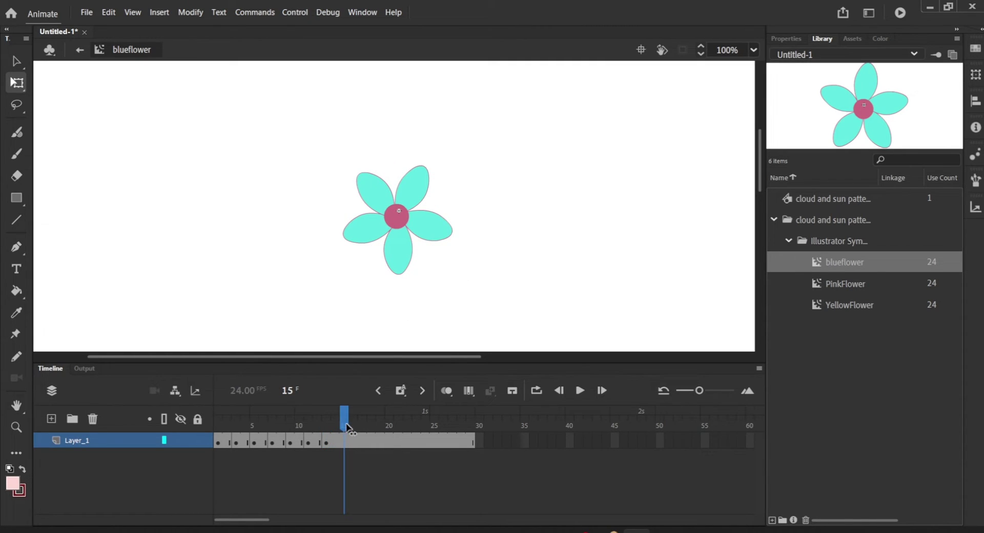
pyautogui.moveTo(321, 134); pyautogui.dragTo(465, 304)
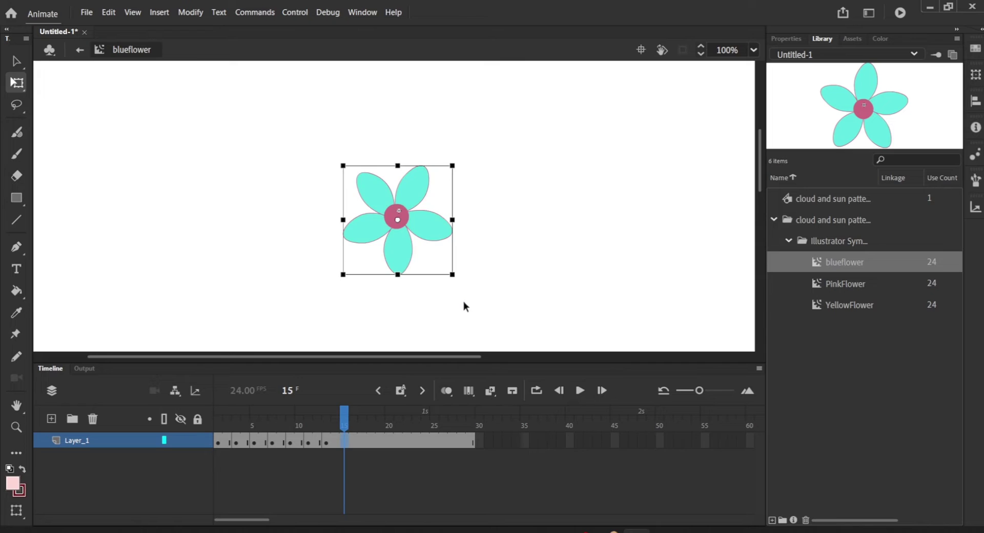
# - Rotate the flower further on keyframes 17, 19 and 21
pyautogui.click(463, 284)
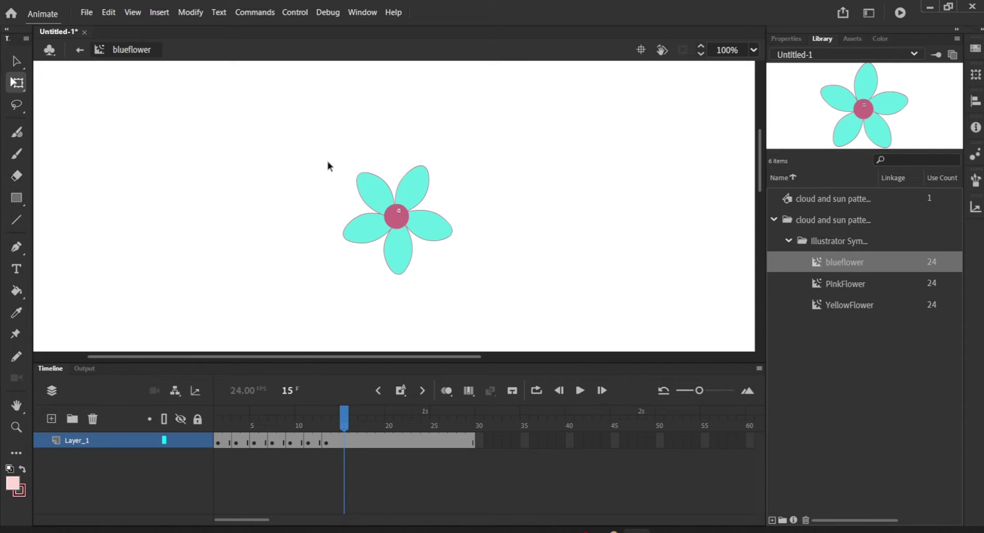
pyautogui.moveTo(327, 161); pyautogui.dragTo(433, 308)
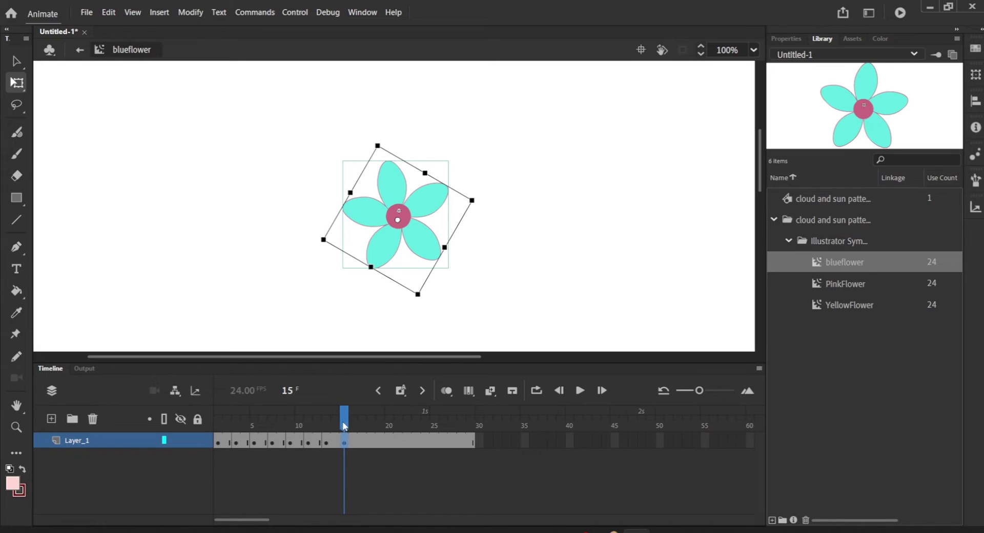
pyautogui.moveTo(344, 426); pyautogui.dragTo(360, 426)
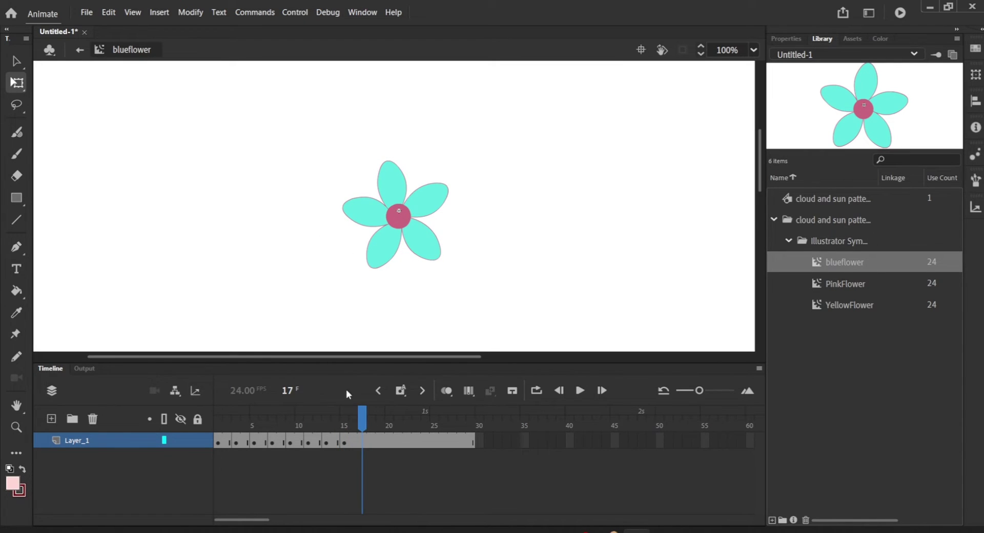
pyautogui.moveTo(323, 156); pyautogui.dragTo(407, 300)
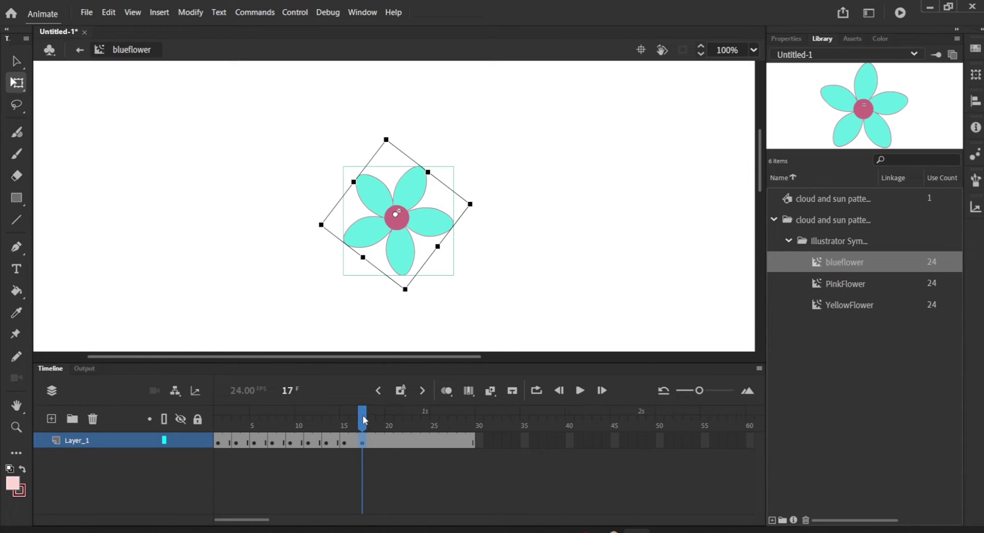
pyautogui.moveTo(363, 420); pyautogui.dragTo(380, 418)
pyautogui.moveTo(317, 118); pyautogui.dragTo(418, 306)
pyautogui.moveTo(384, 427); pyautogui.dragTo(402, 419)
pyautogui.moveTo(301, 138); pyautogui.dragTo(417, 328)
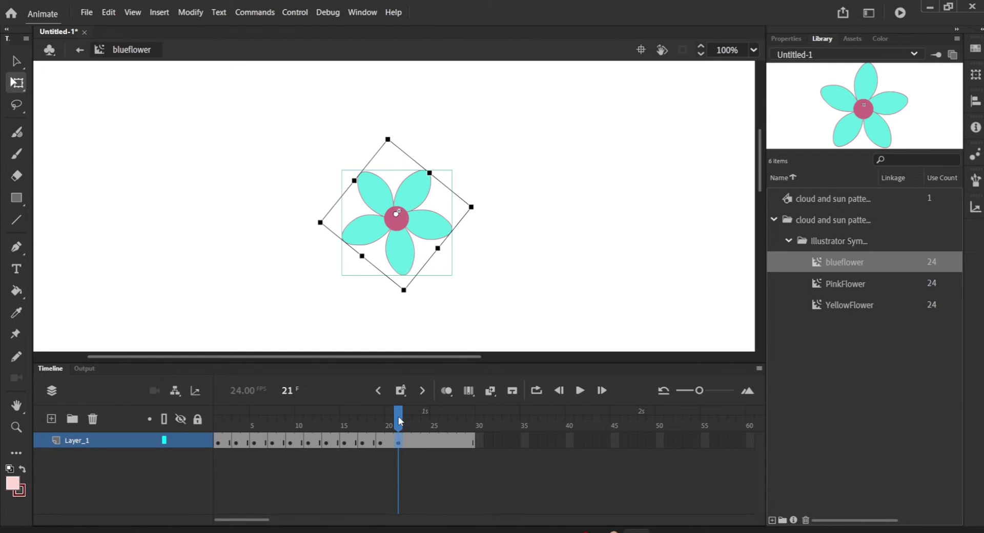
# - Finish the spin by rotating the flower on keyframes 23, 26 and 28
pyautogui.moveTo(399, 420); pyautogui.dragTo(413, 421)
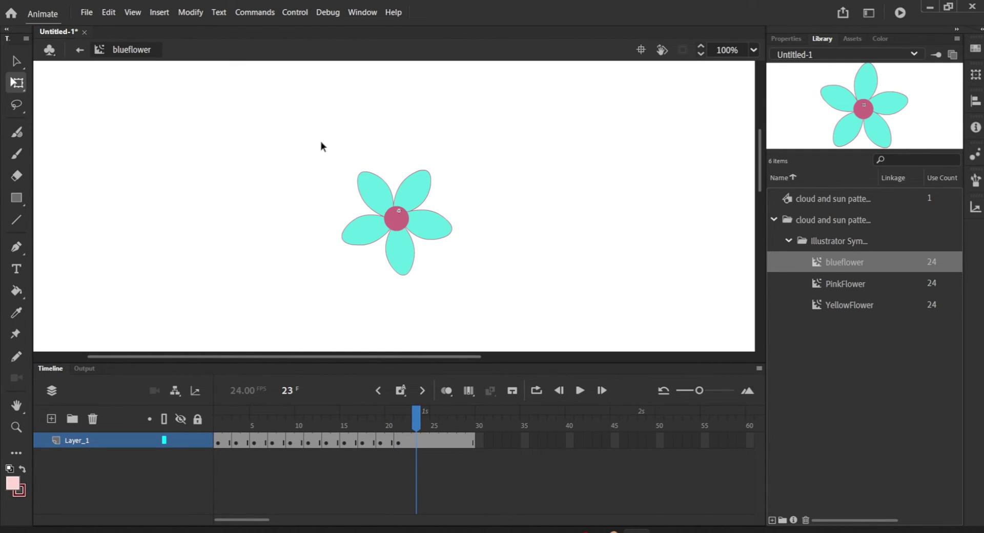
pyautogui.moveTo(321, 146); pyautogui.dragTo(431, 310)
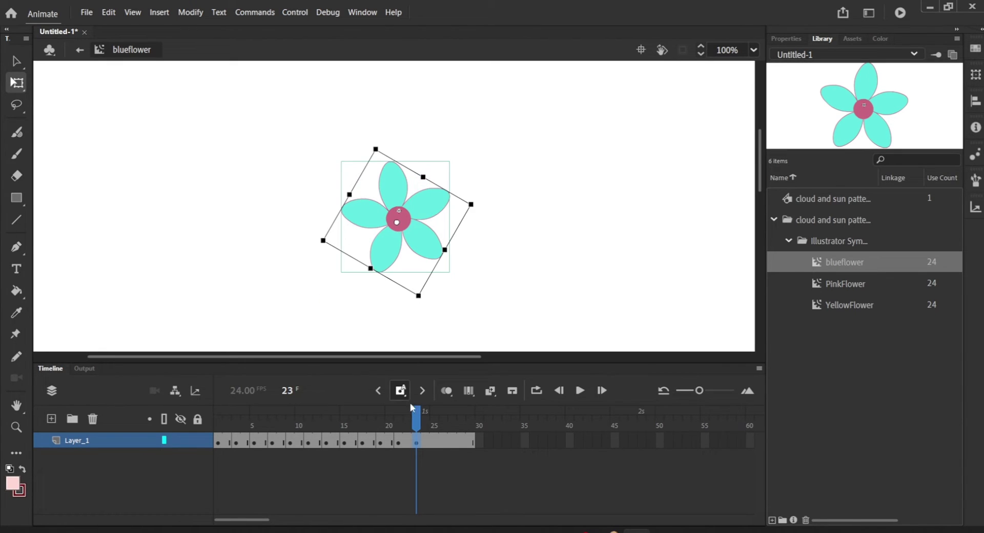
pyautogui.moveTo(419, 419); pyautogui.dragTo(443, 420)
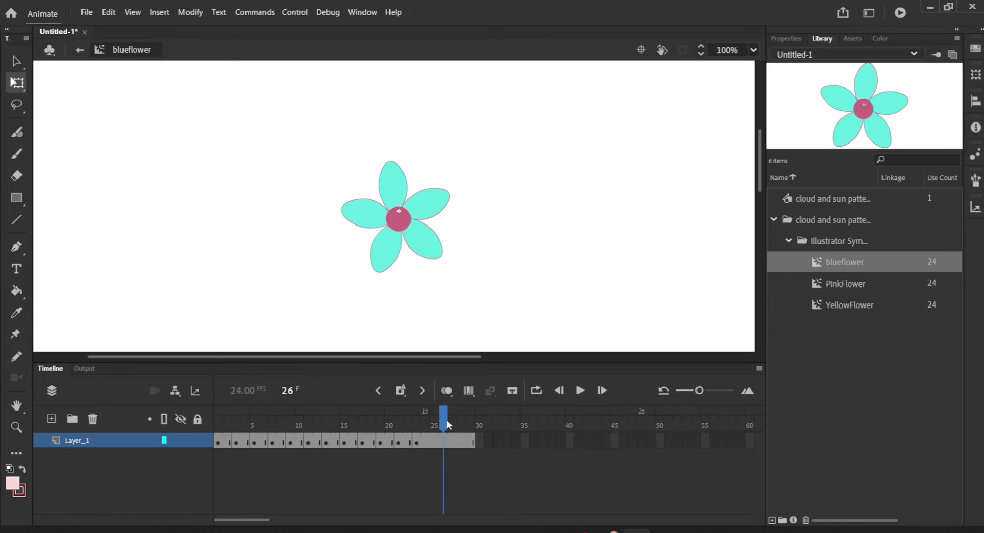
pyautogui.moveTo(326, 164); pyautogui.dragTo(415, 297)
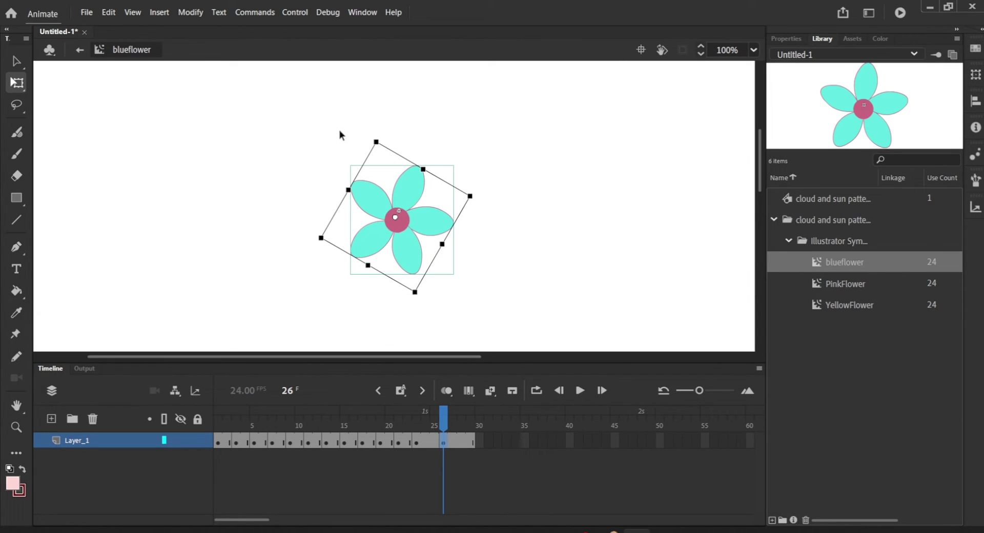
pyautogui.moveTo(328, 152); pyautogui.dragTo(476, 277)
pyautogui.moveTo(354, 149); pyautogui.dragTo(330, 129)
pyautogui.moveTo(447, 426); pyautogui.dragTo(462, 429)
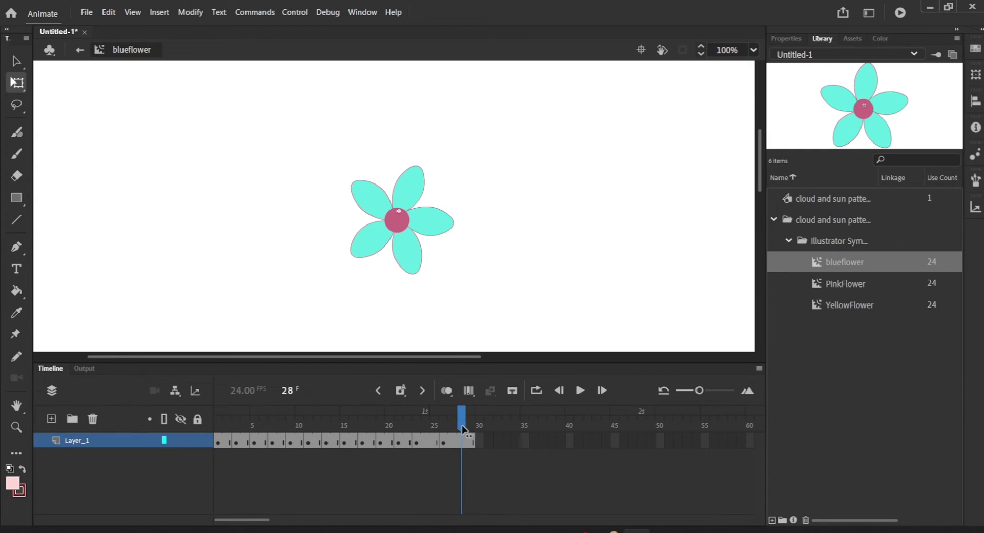
pyautogui.moveTo(312, 135); pyautogui.dragTo(489, 334)
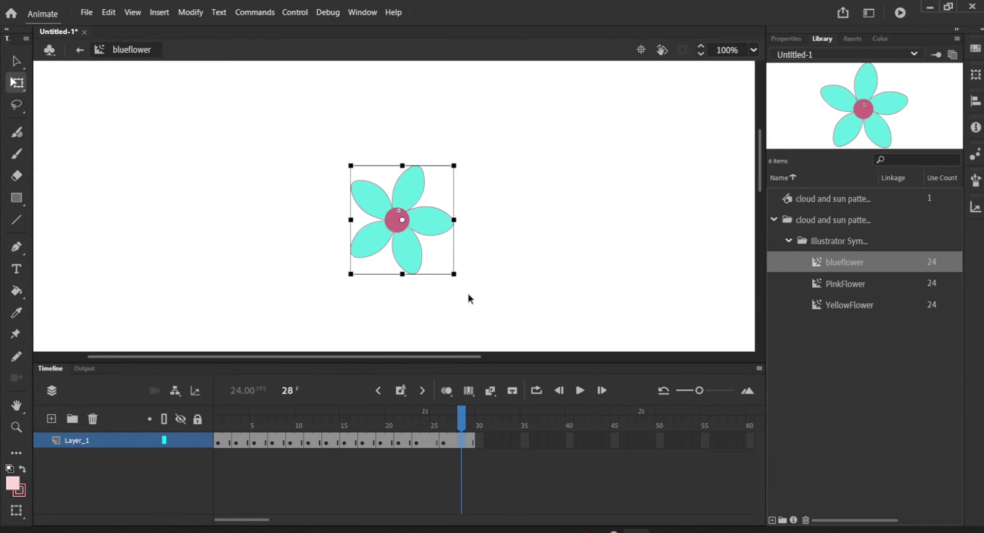
pyautogui.moveTo(461, 281); pyautogui.dragTo(404, 308)
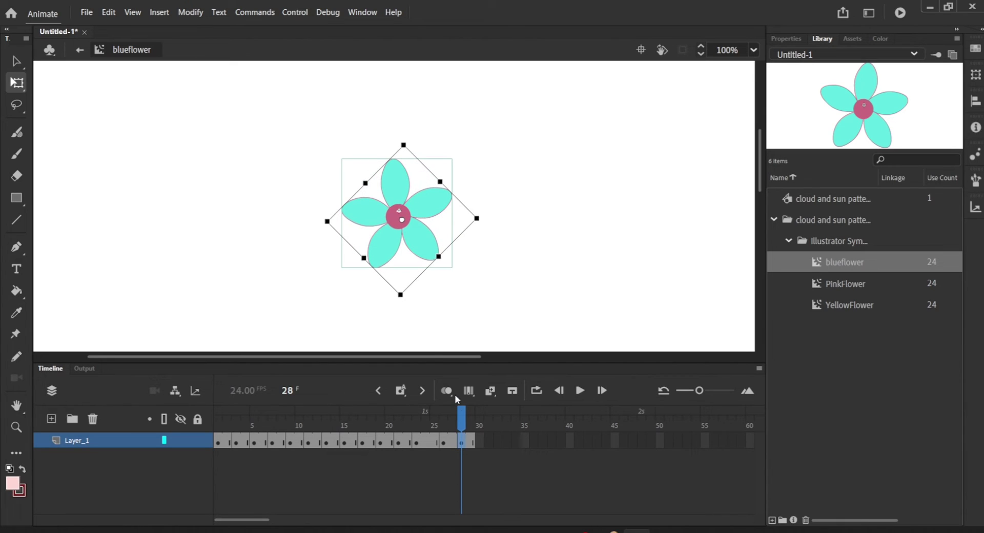
# - Play the spin, return to Scene 1 with Ctrl+E, and run Clear Publish Cache and Test Movie
pyautogui.click(580, 392)
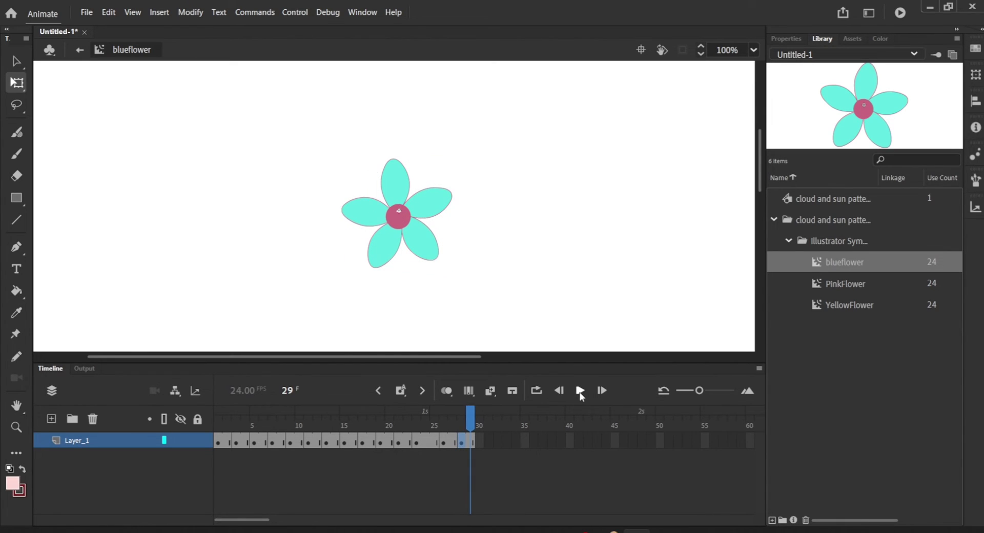
pyautogui.click(578, 391)
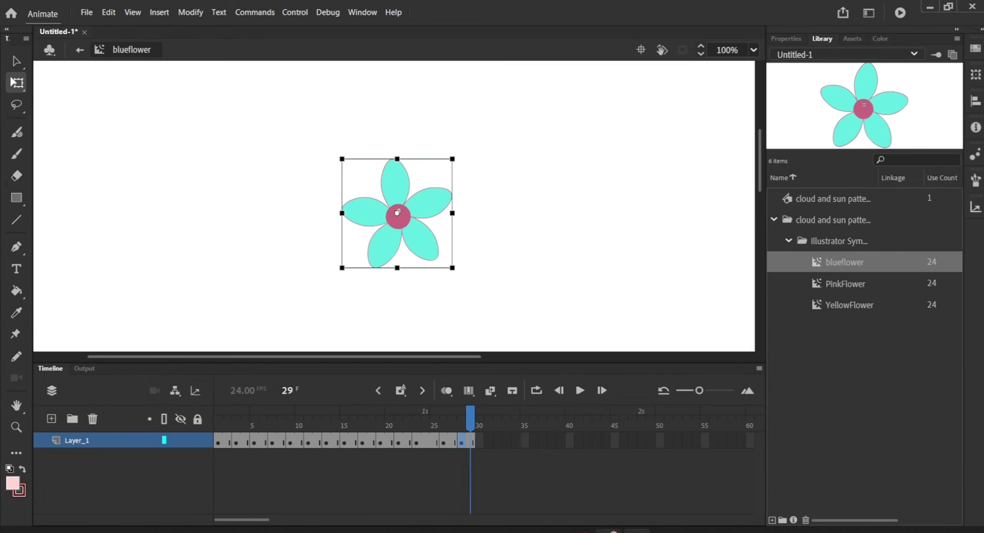
pyautogui.moveTo(610, 531)
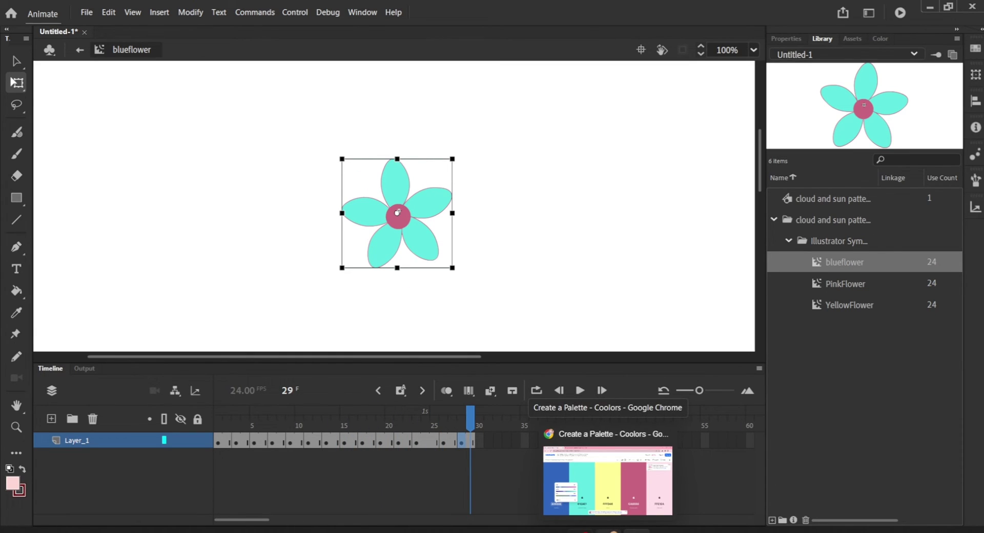
pyautogui.hotkey('ctrl', 'e')
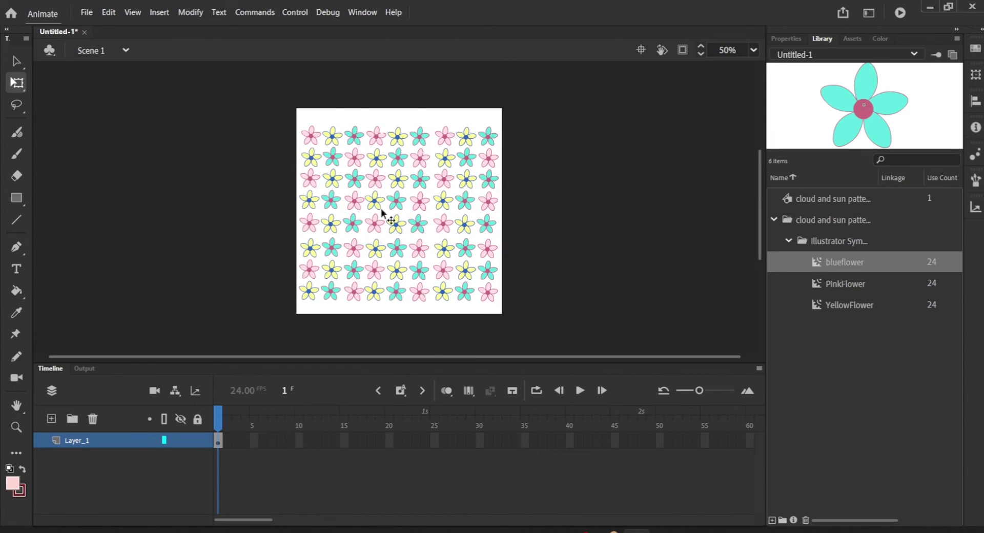
pyautogui.click(295, 11)
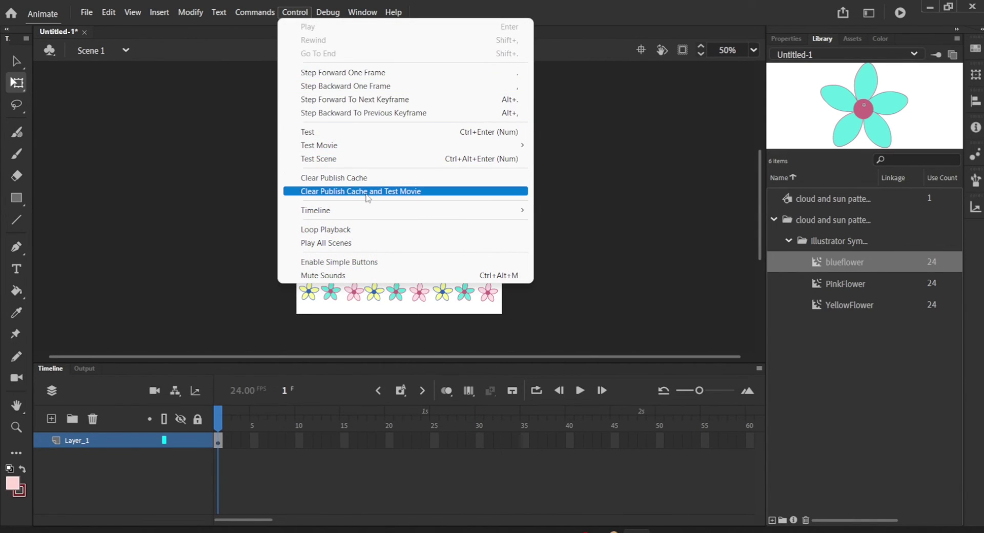
pyautogui.click(367, 192)
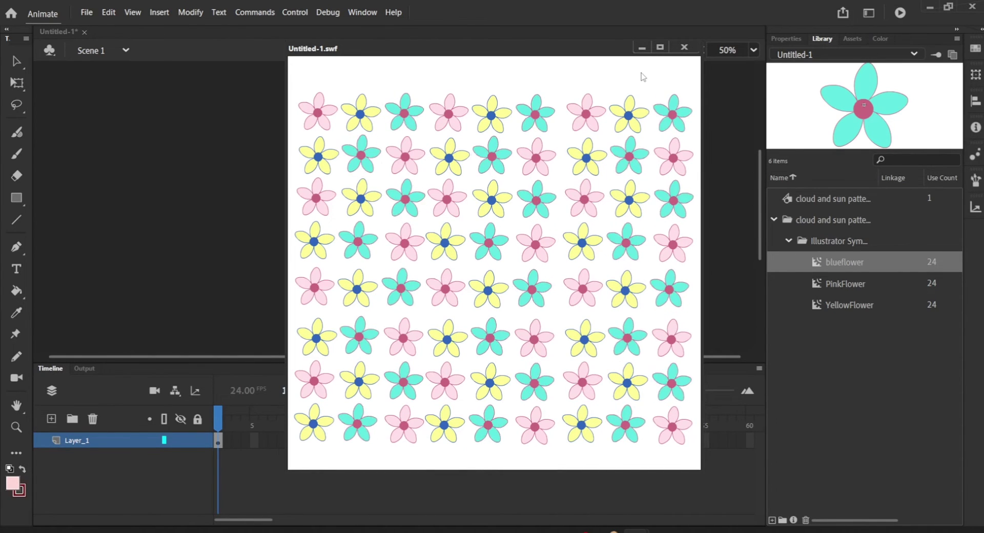
# - Close the test preview and insert frames on Layer_1 through frame 144, leaving nothing selected
pyautogui.click(685, 49)
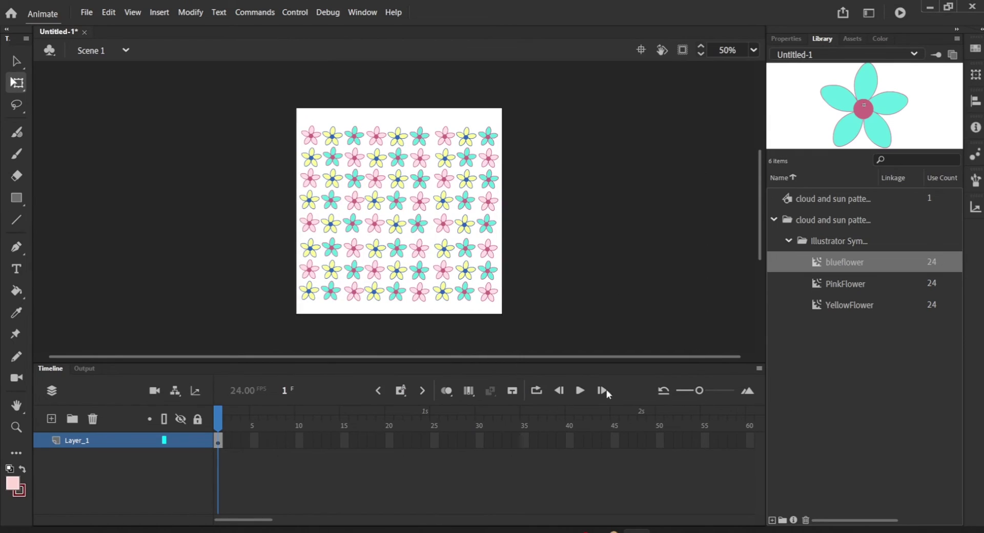
pyautogui.moveTo(637, 531)
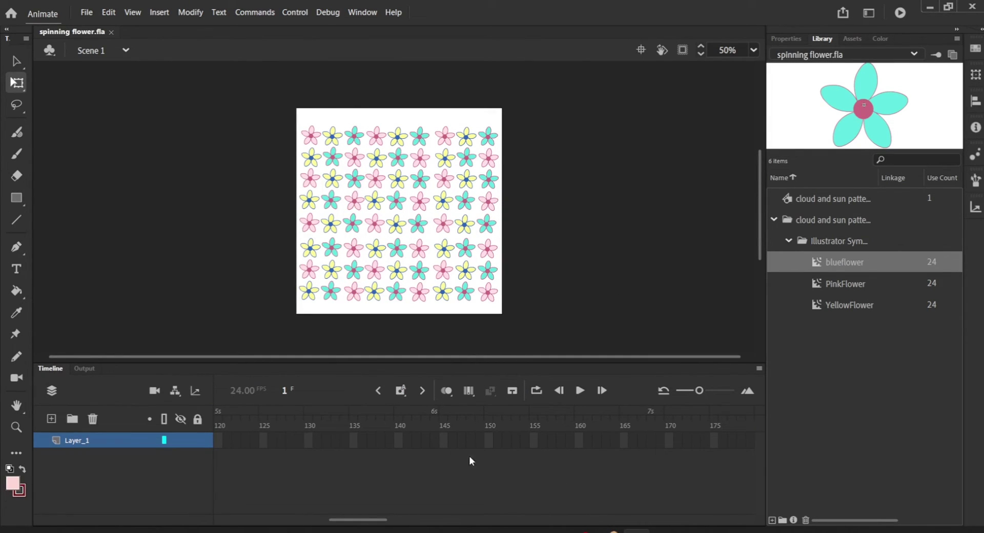
pyautogui.rightClick(436, 439)
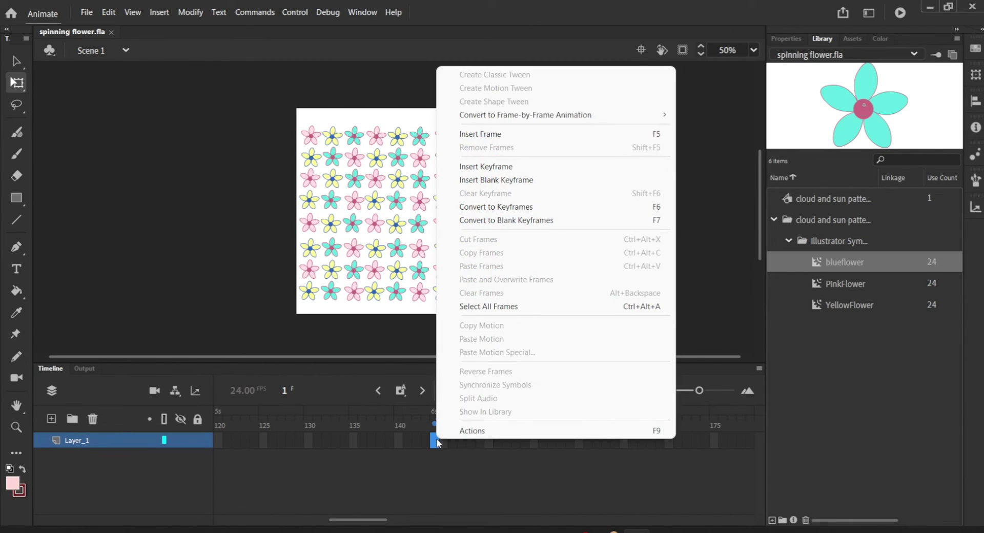
pyautogui.click(482, 135)
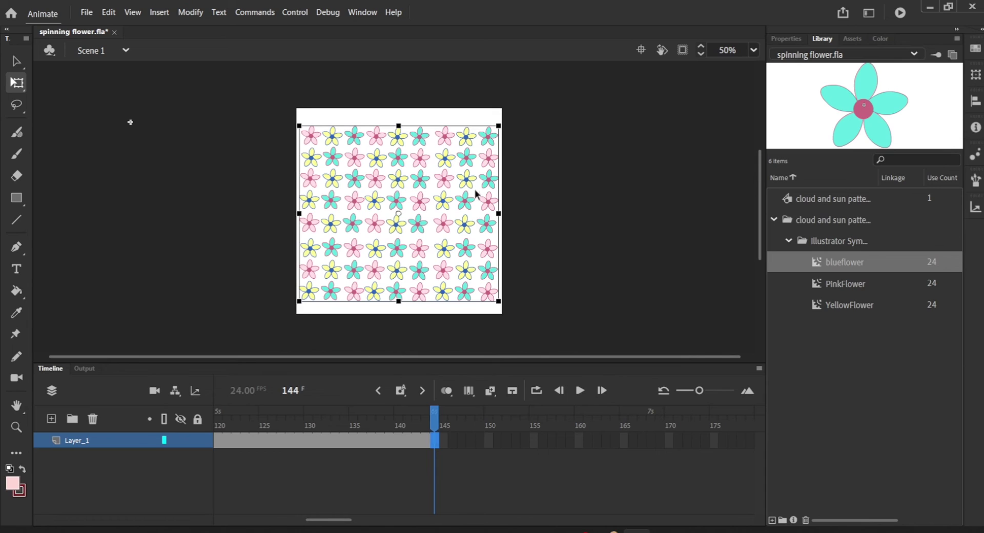
pyautogui.click(565, 255)
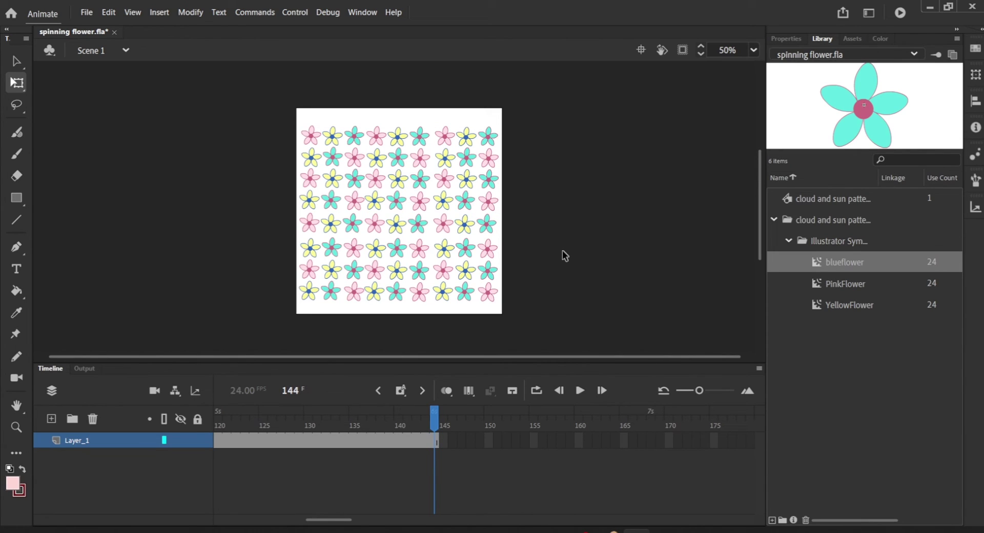
pyautogui.click(295, 13)
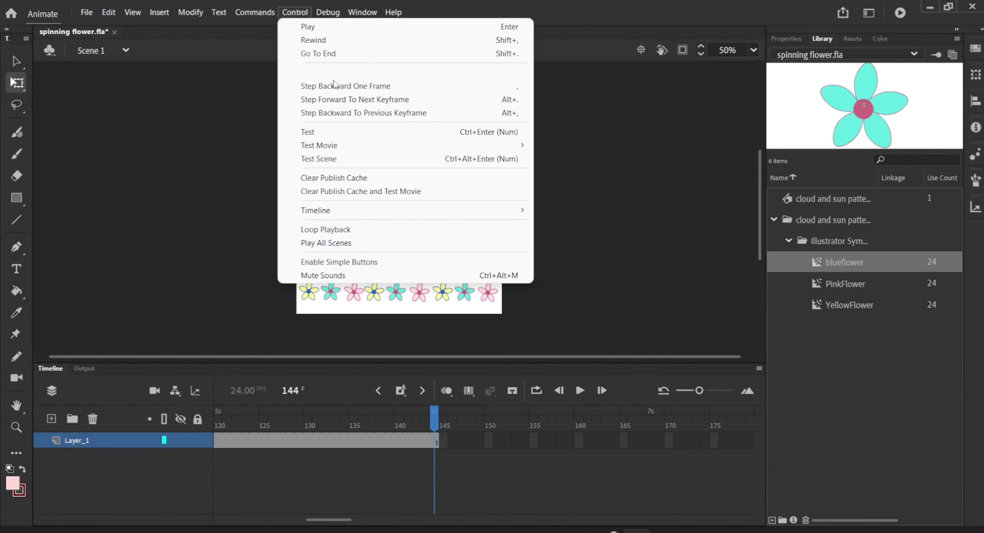
pyautogui.moveTo(366, 150)
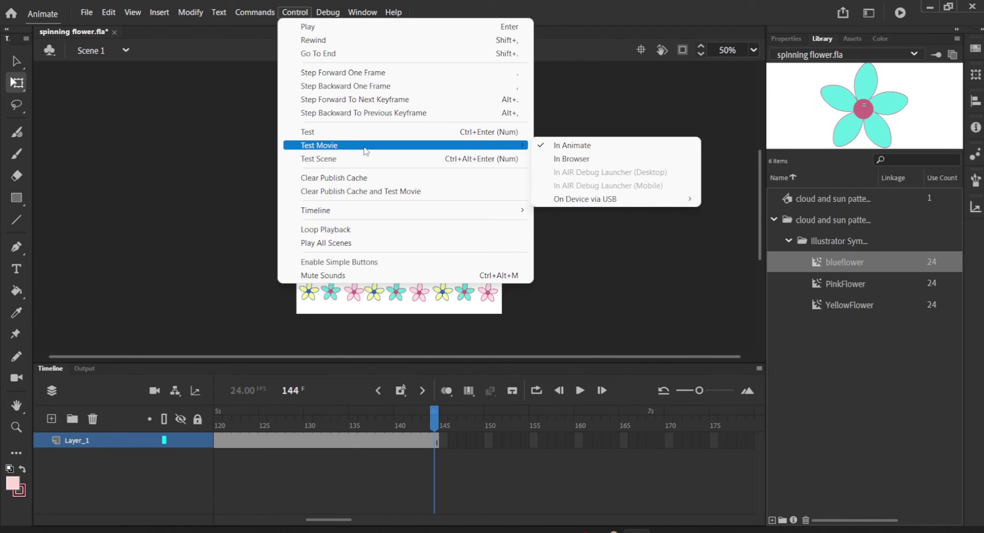
pyautogui.click(605, 142)
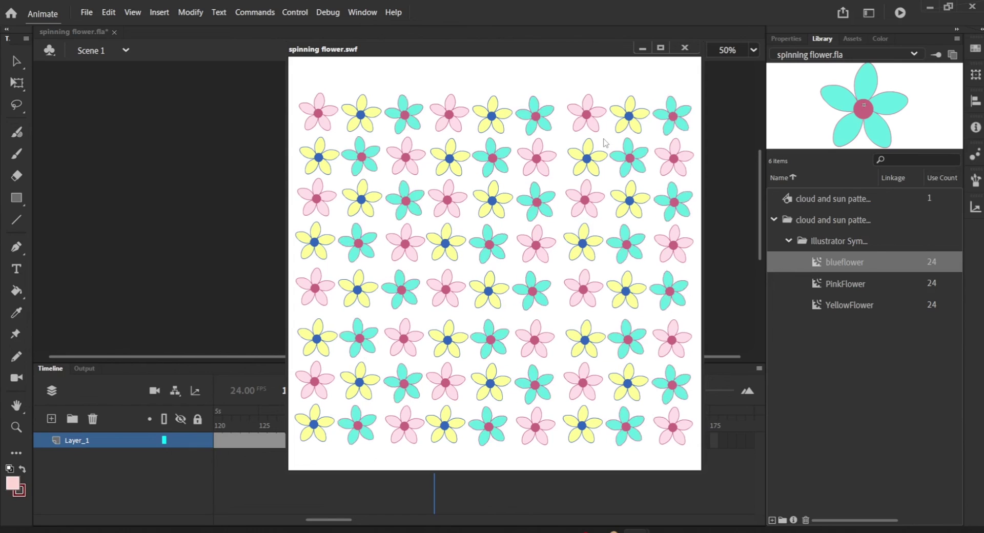
pyautogui.click(686, 49)
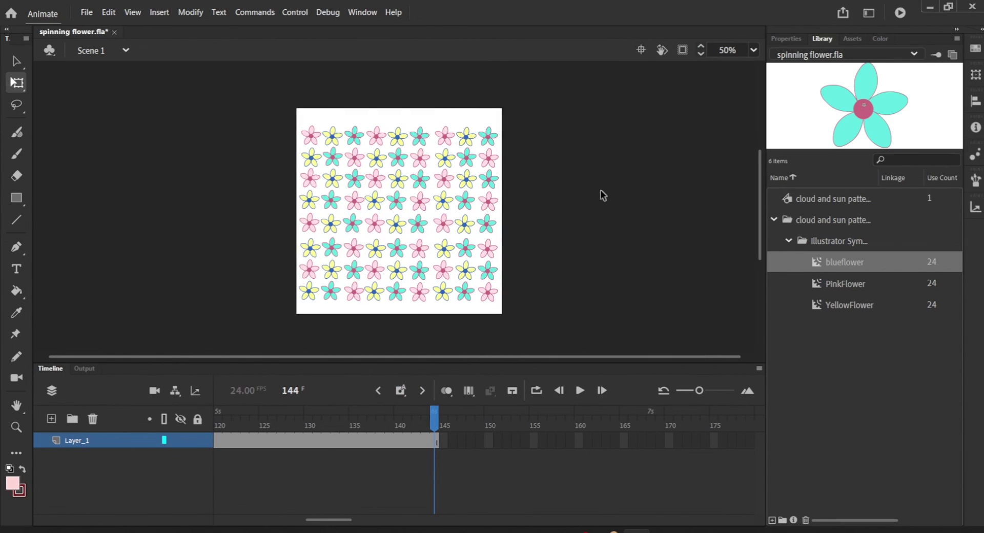
pyautogui.moveTo(607, 531)
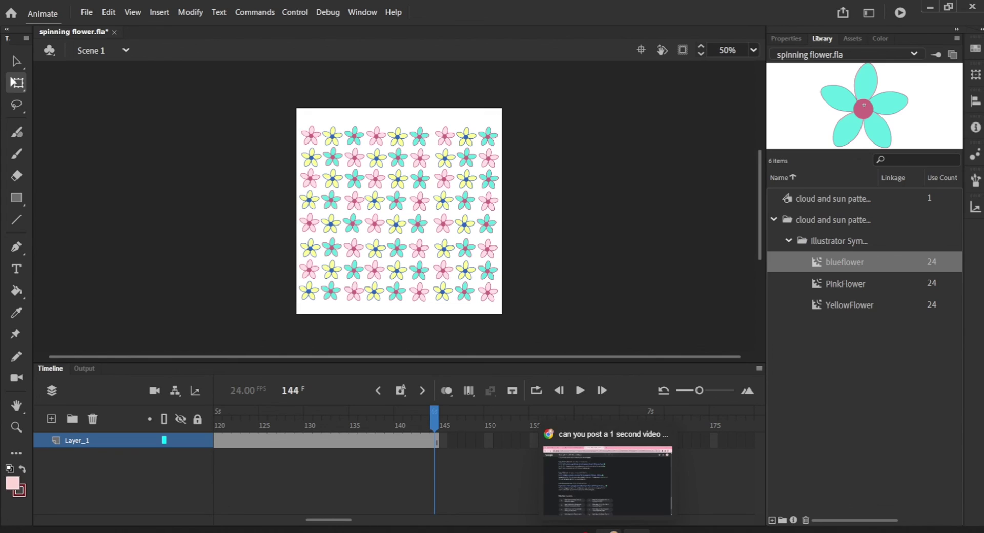